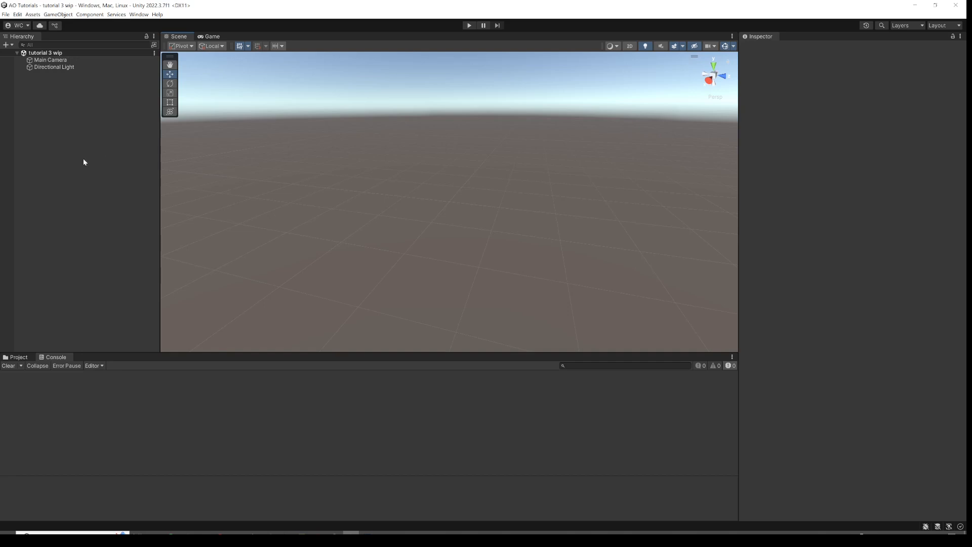
Add a Uniform Flow object to the scene from the Aerodynamic Objects flow primitives.
right_click(74, 159)
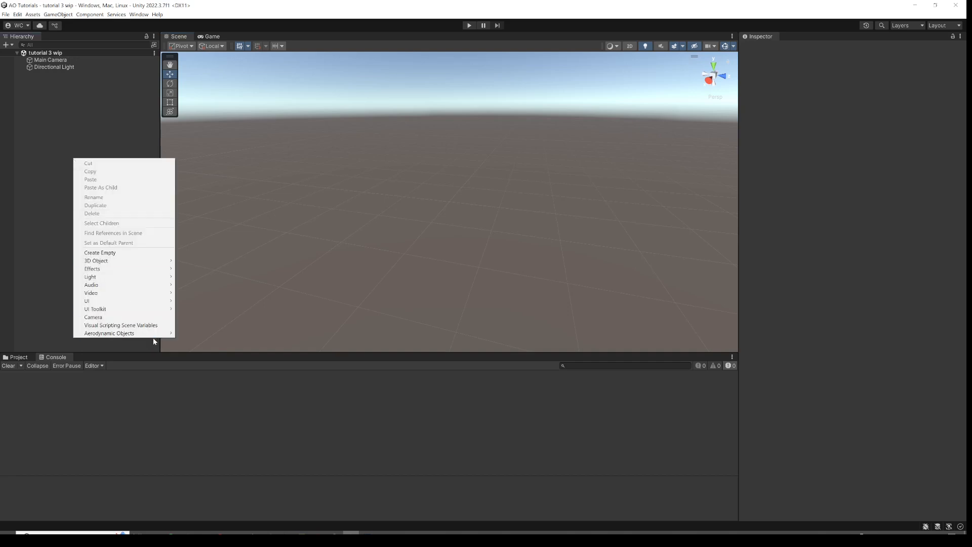
mouse_move(157, 334)
mouse_move(210, 344)
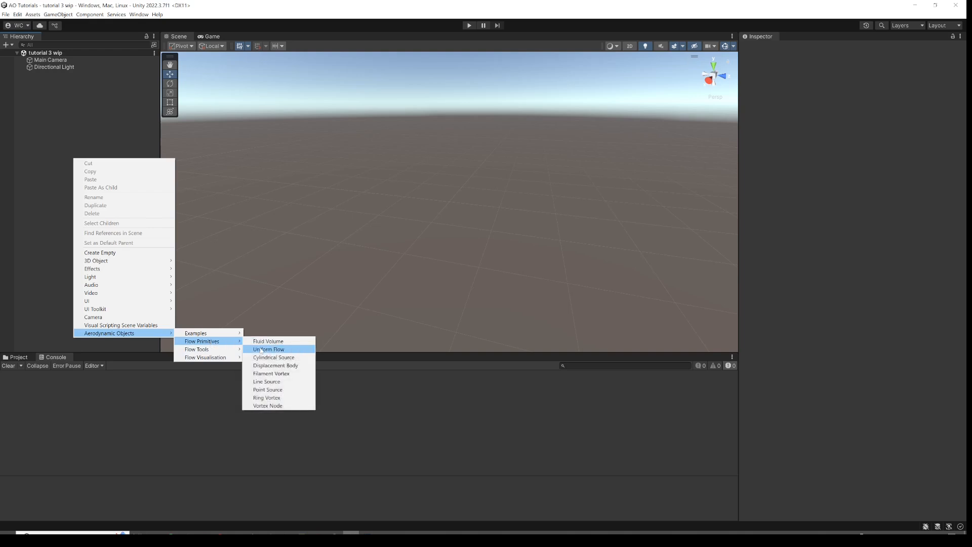
click(261, 350)
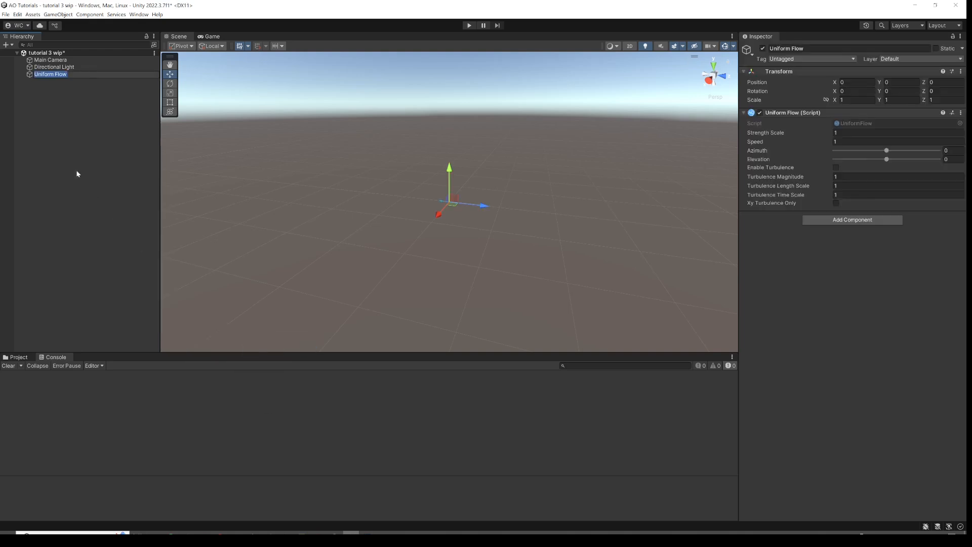
Add a Flow Field Arrows object from the Aerodynamic Objects flow visualisation options.
right_click(46, 108)
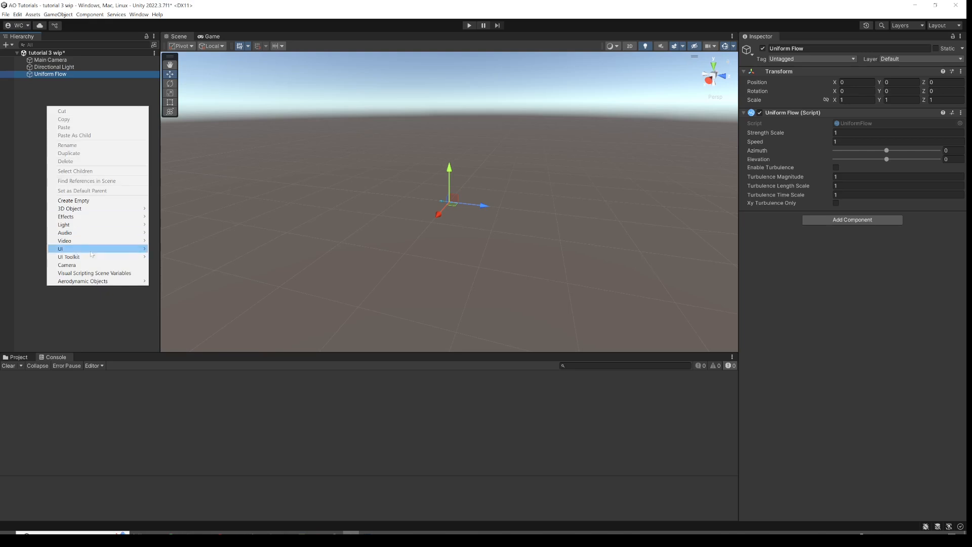
mouse_move(108, 284)
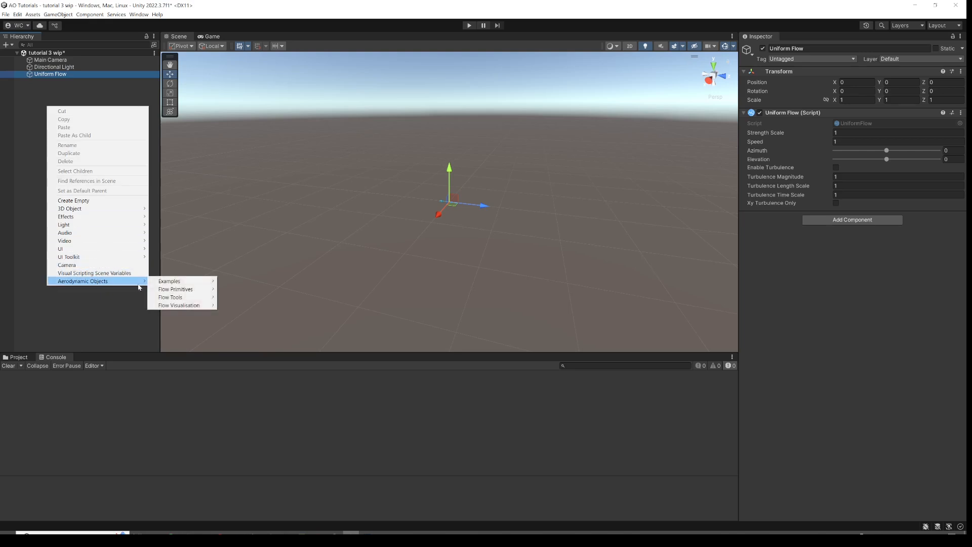
mouse_move(180, 305)
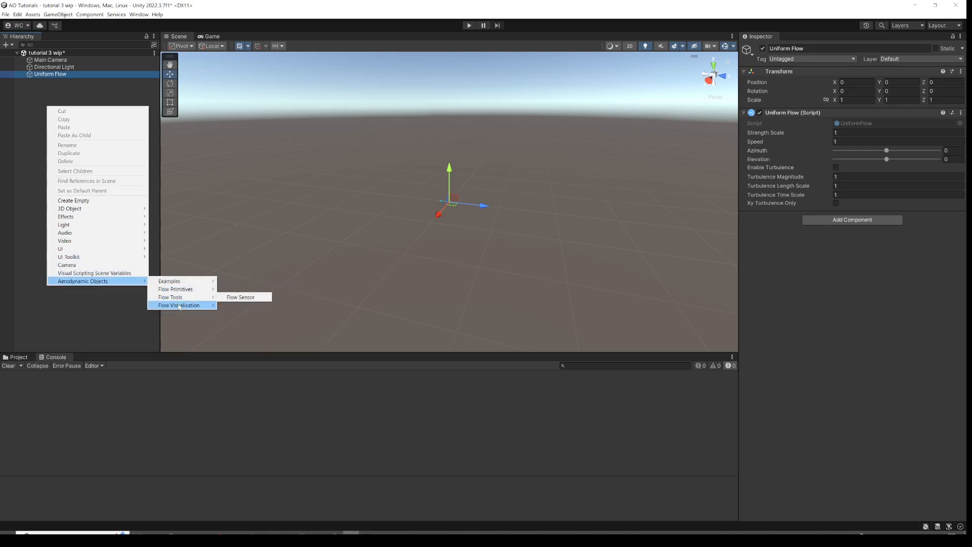
click(242, 306)
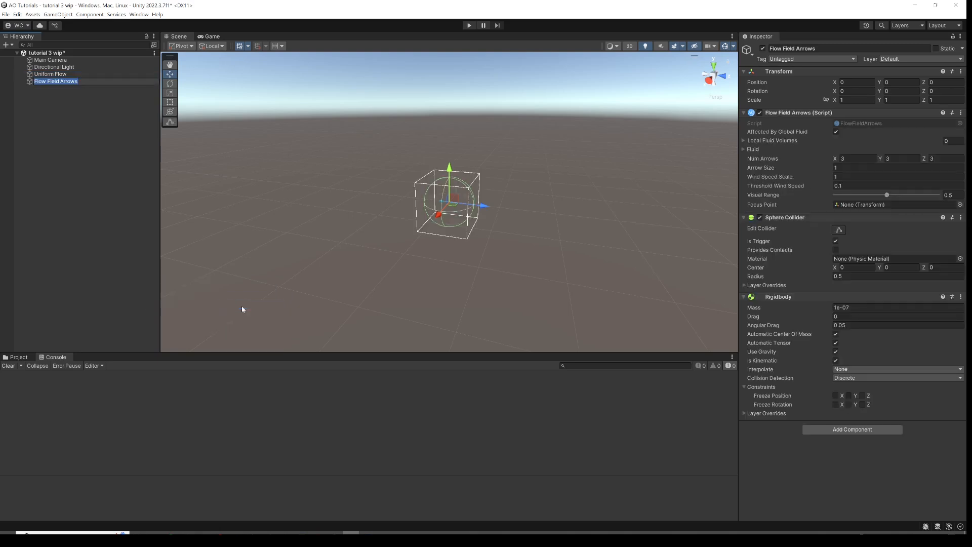
Set the Flow Field Arrows scale to 10 on all axes and its sphere collider radius to 1e-05.
click(859, 100)
click(857, 100)
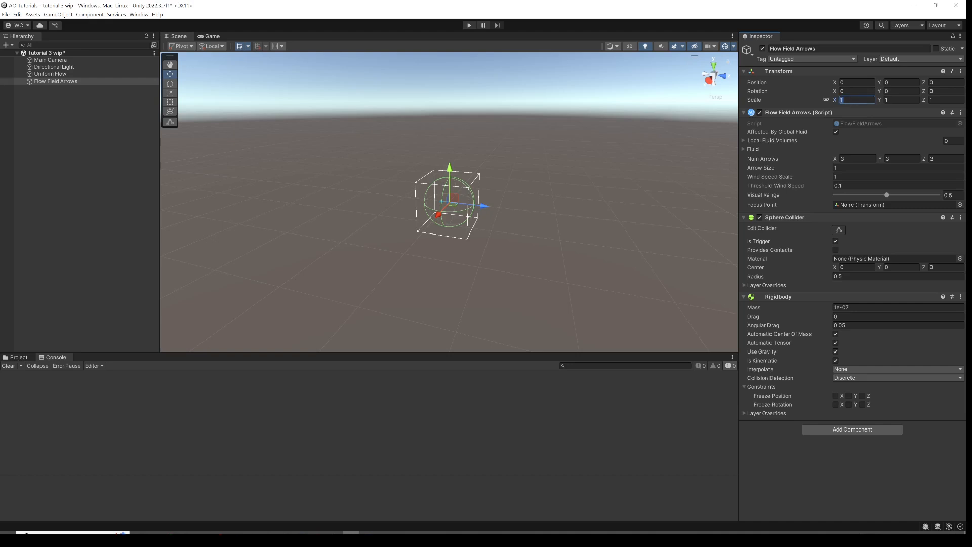
text(10)
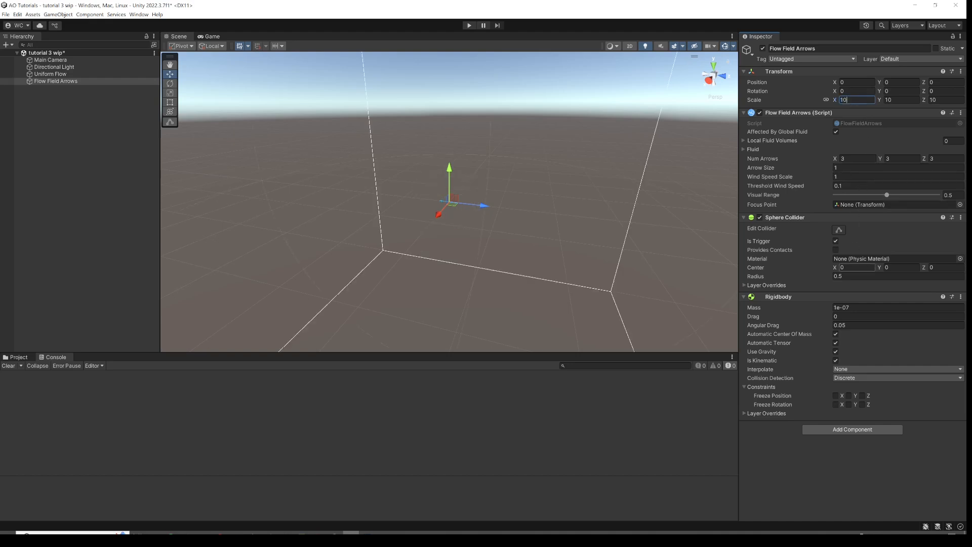
click(851, 281)
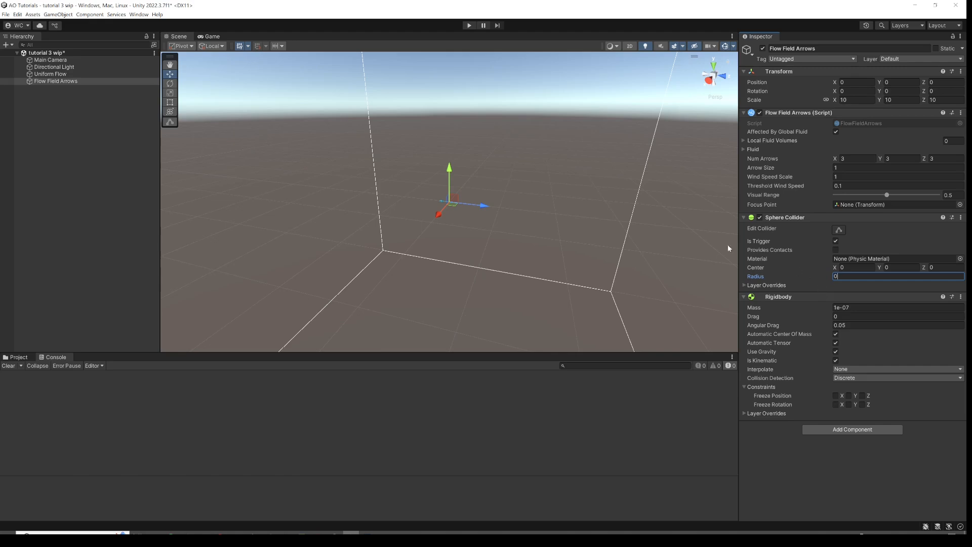
Set the Flow Field Arrows' Num Arrows to 2 on X, Y and Z.
click(854, 158)
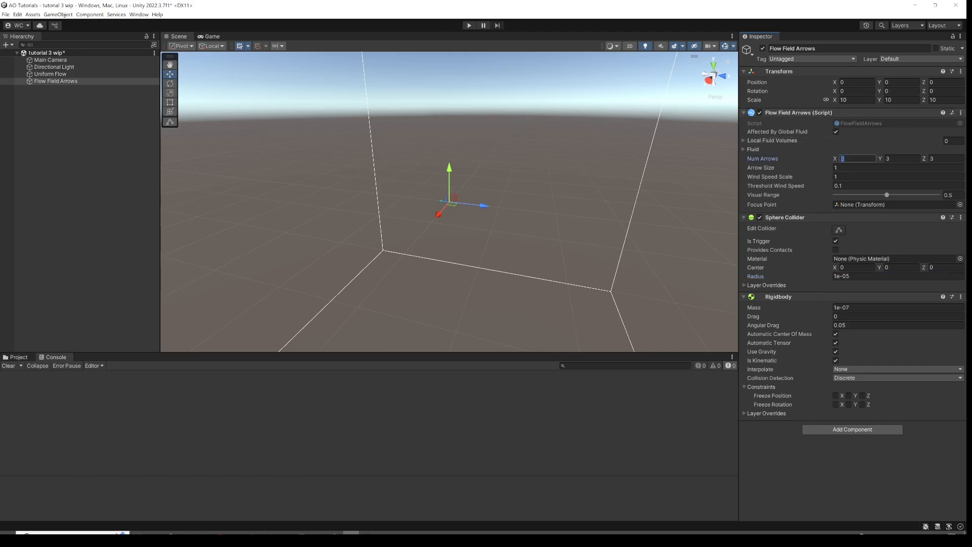
text(2)
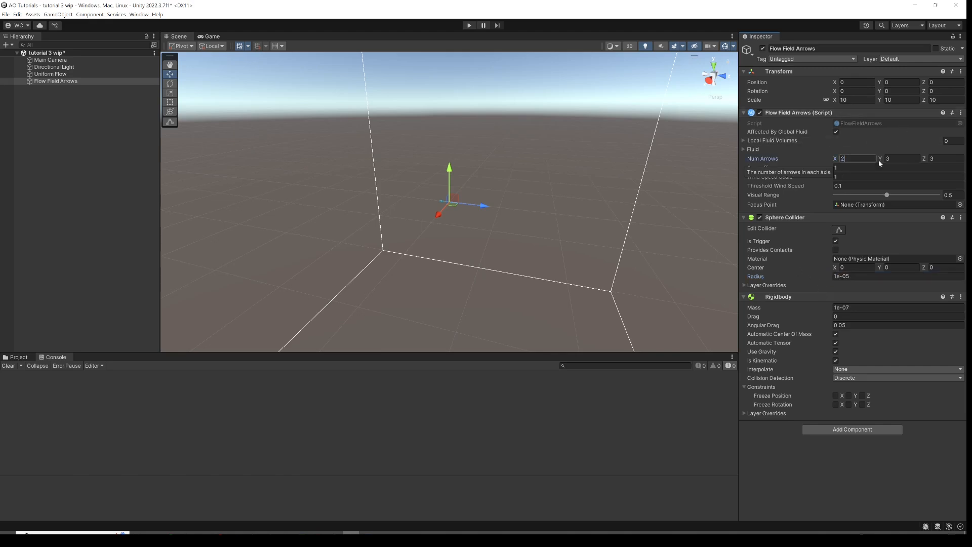
click(905, 158)
text(2)
click(936, 160)
text(2)
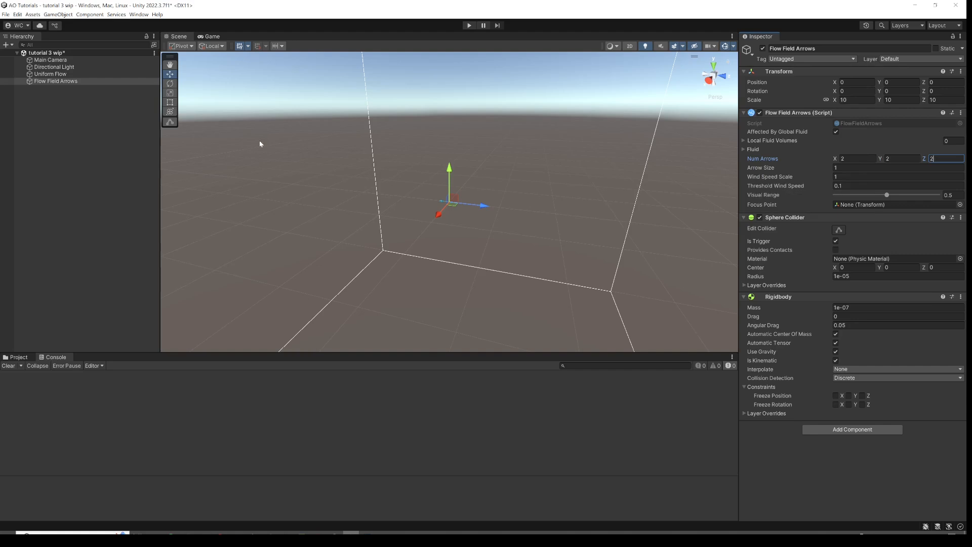
Deselect everything and enter Play mode to preview the flow field arrows.
click(120, 136)
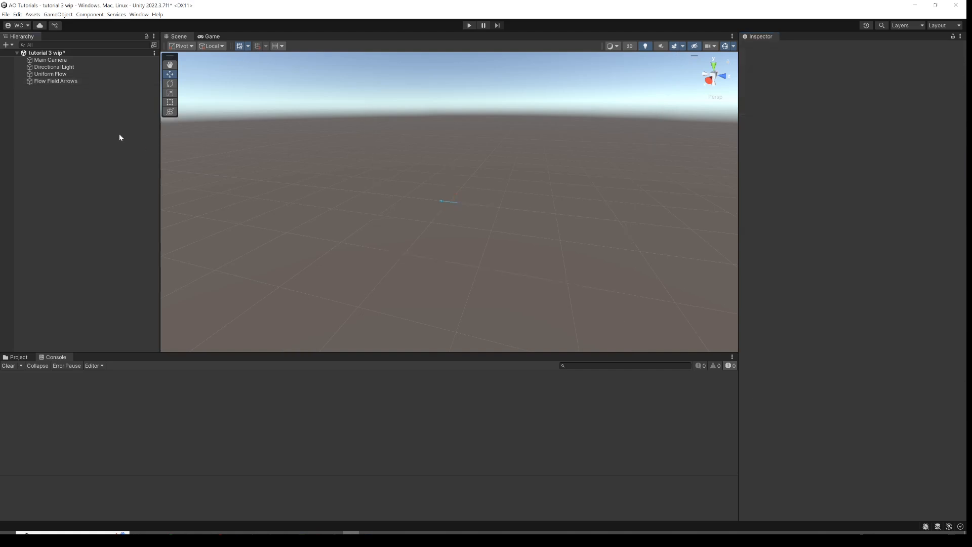
click(470, 26)
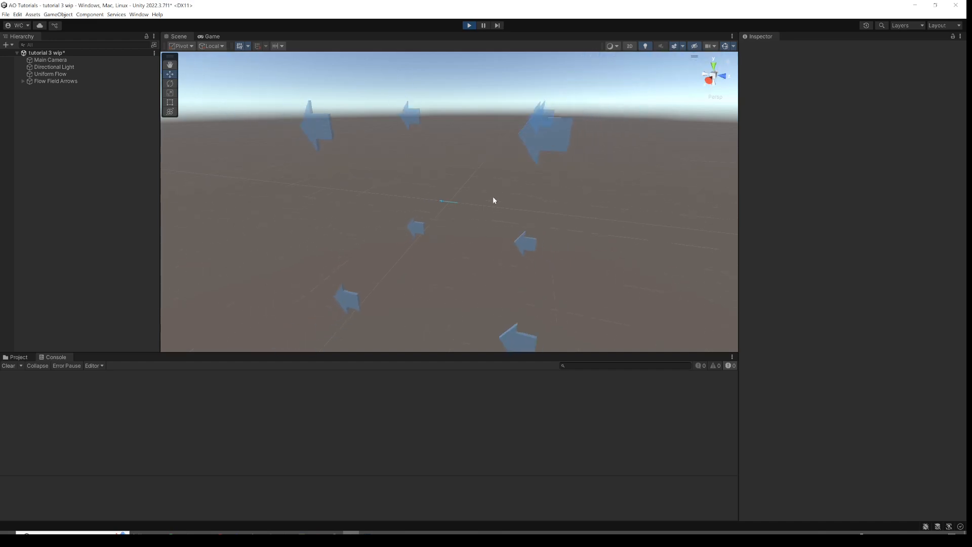
Inspect the Flow Field Arrows and Uniform Flow objects, then exit Play mode.
click(76, 81)
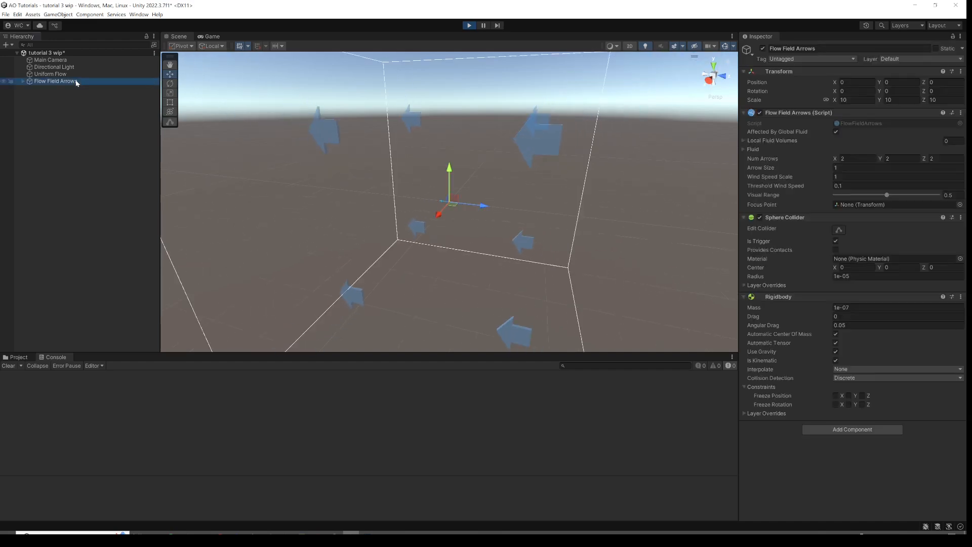
click(61, 75)
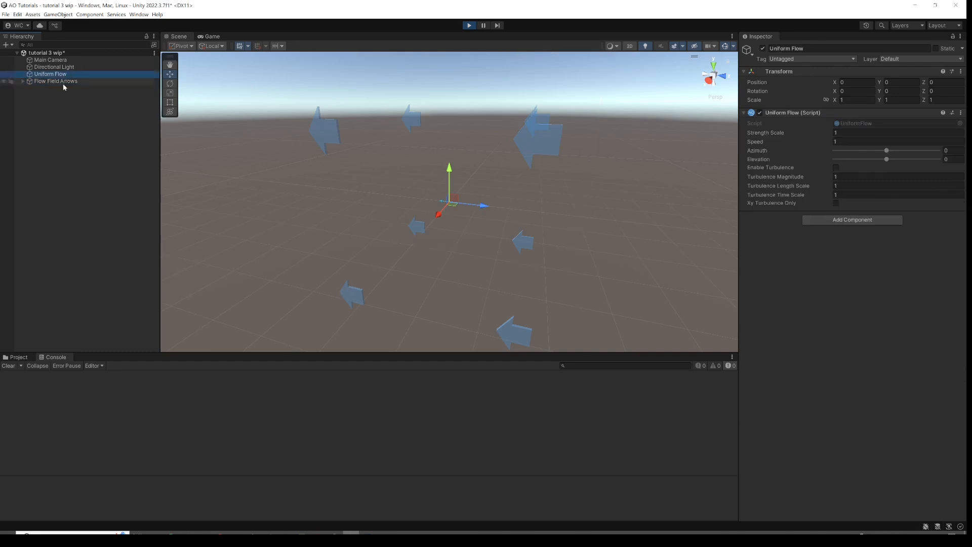
click(152, 92)
click(469, 26)
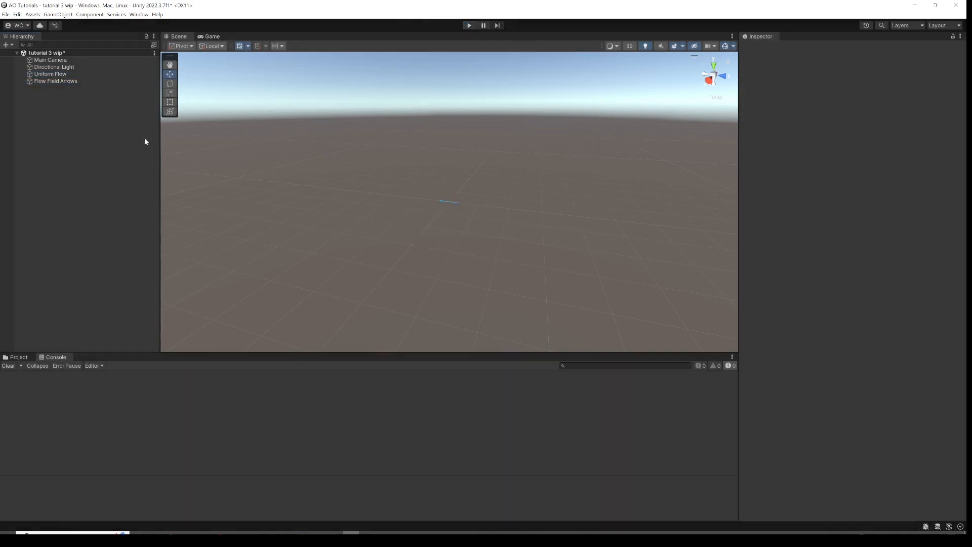
Create an empty GameObject in the hierarchy and rename it Wing.
right_click(60, 109)
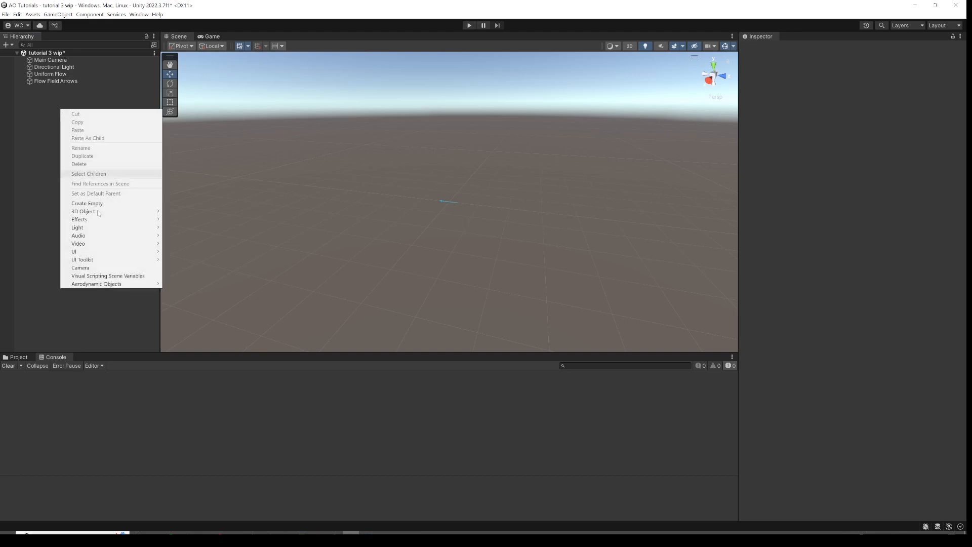
click(125, 203)
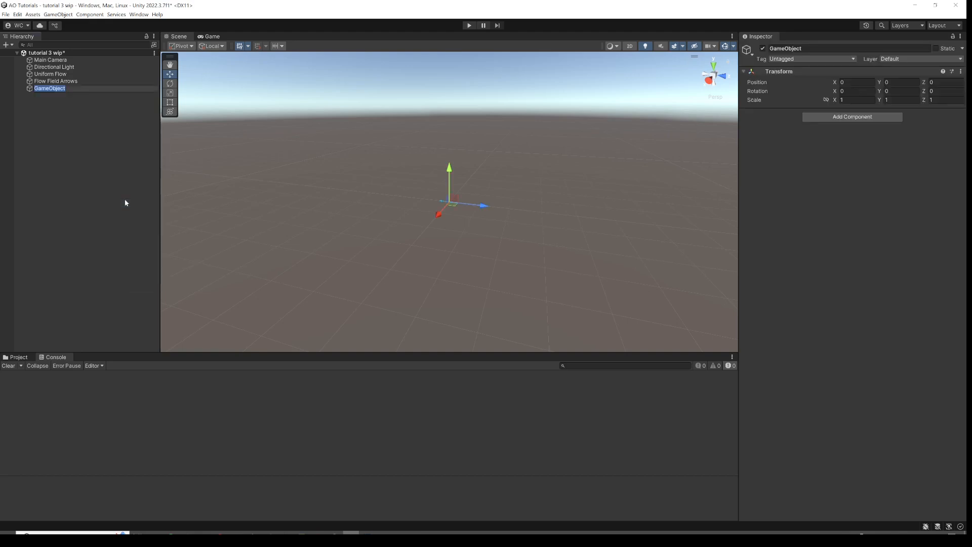
text(Wing)
key(Return)
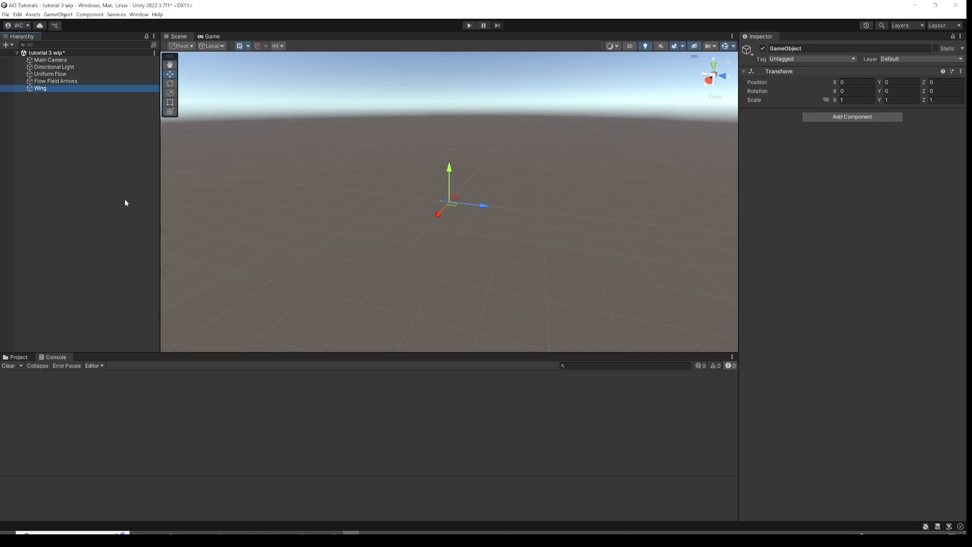
Add a Rigidbody component to the Wing object.
click(823, 116)
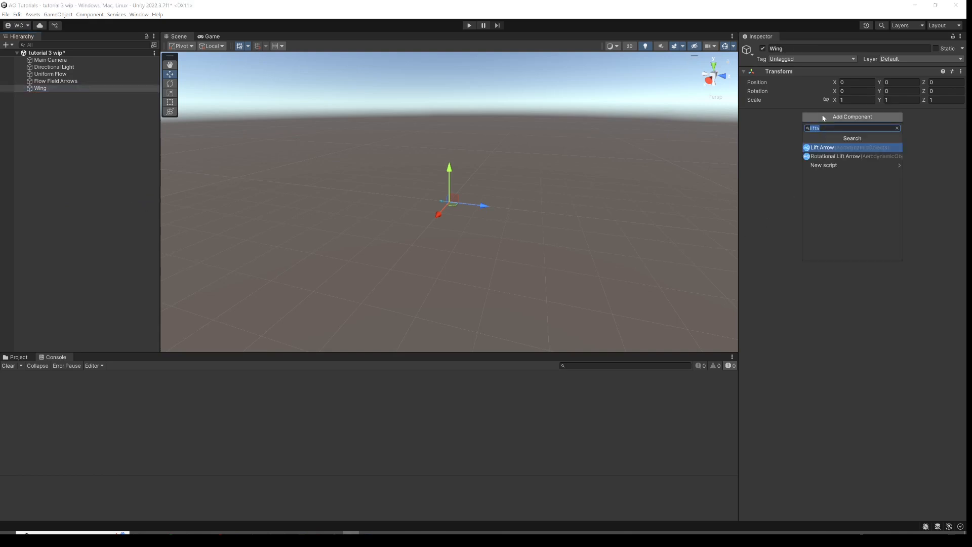
text(rigi)
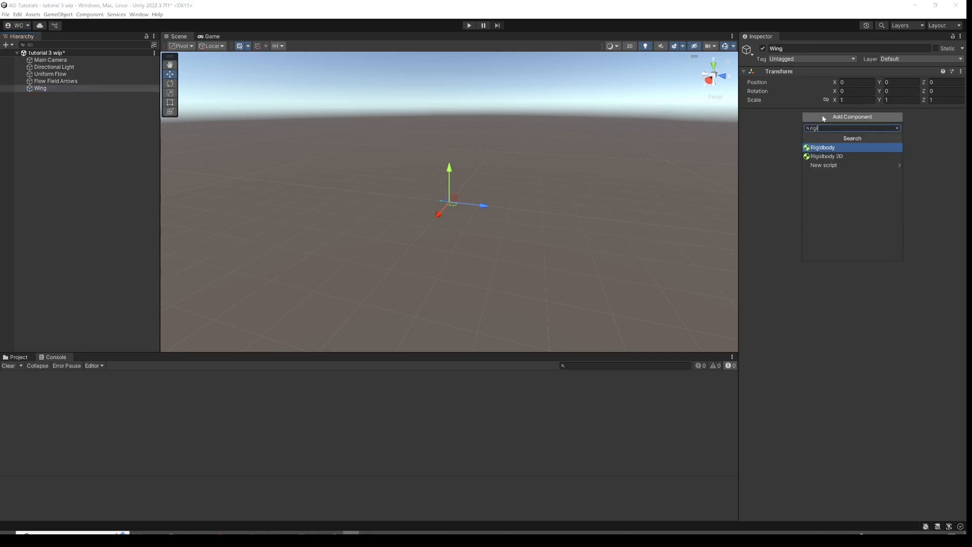
key(Return)
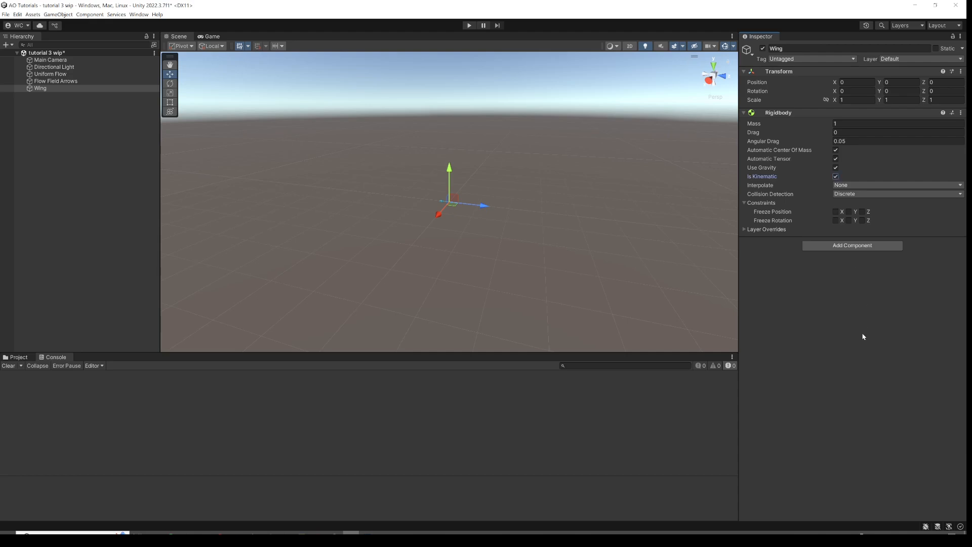
Create a cube as a child of the Wing object.
right_click(38, 89)
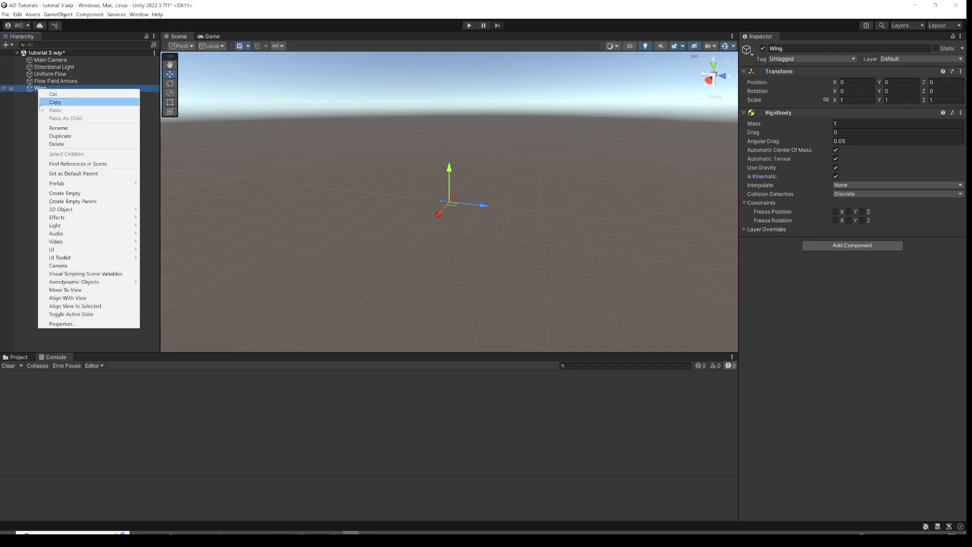
mouse_move(101, 209)
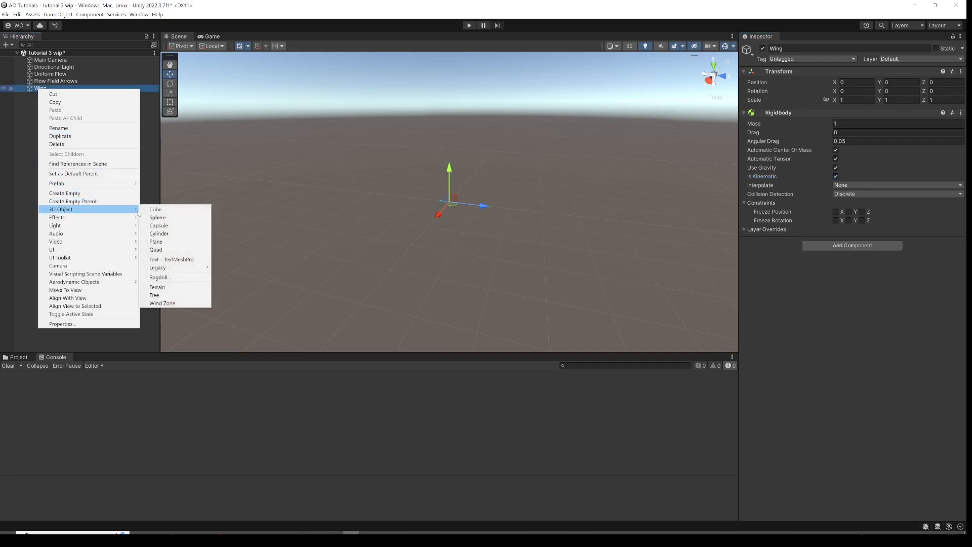
click(156, 209)
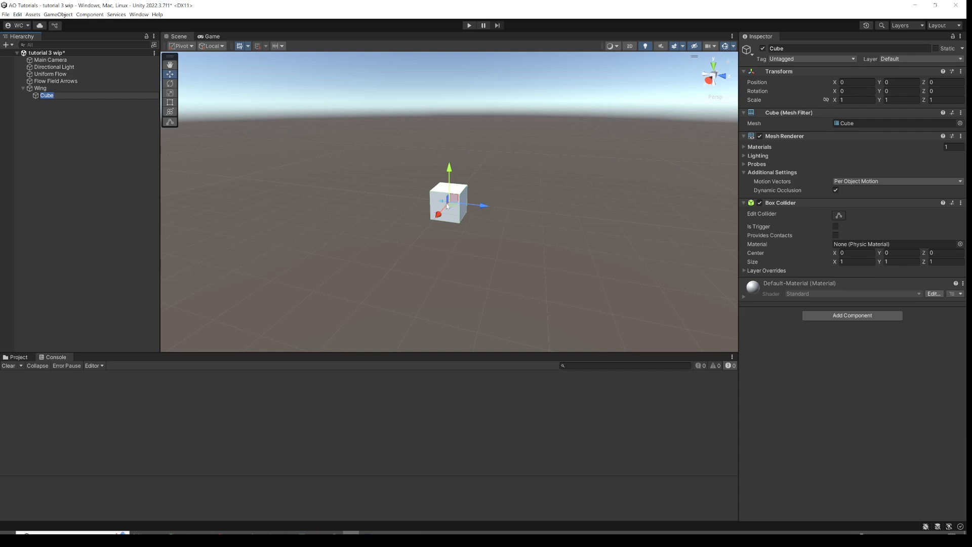
Set the cube's X scale to 6.
scroll(472, 223, up, 4)
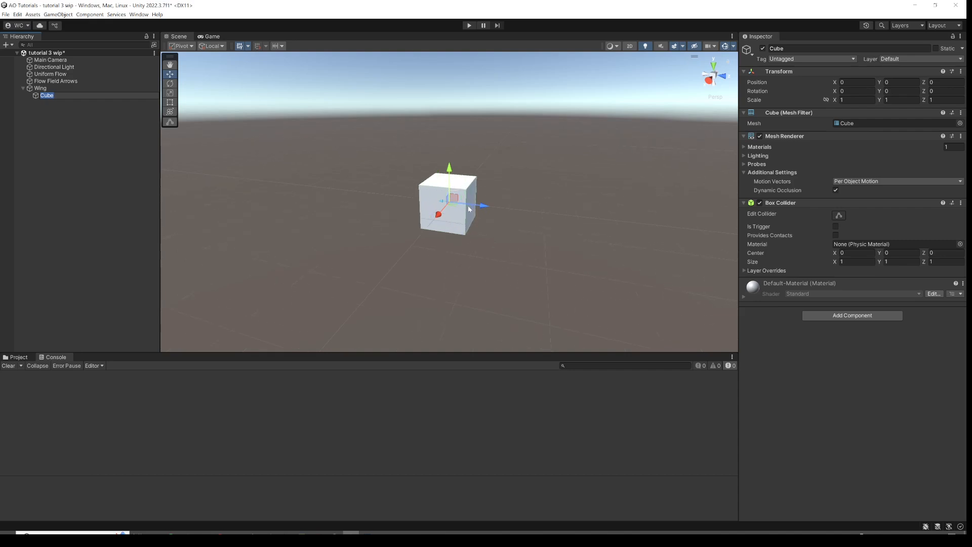
scroll(469, 208, down, 2)
alt+drag(465, 153, 459, 185)
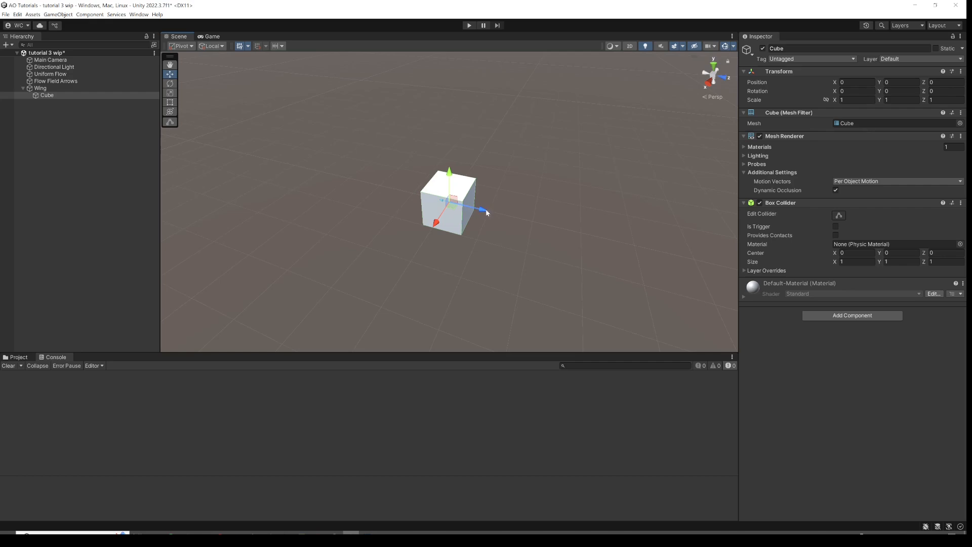
alt+drag(451, 223, 419, 209)
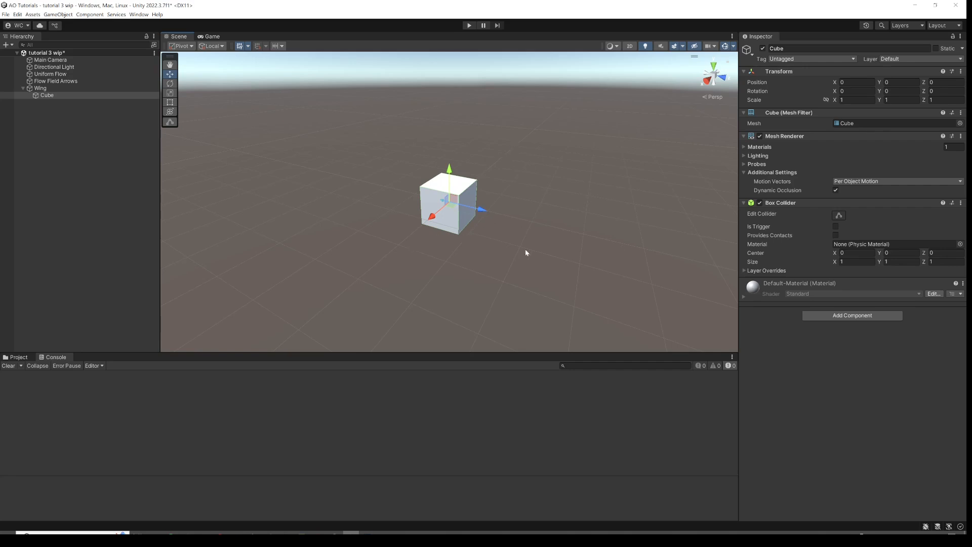
click(854, 101)
text(6)
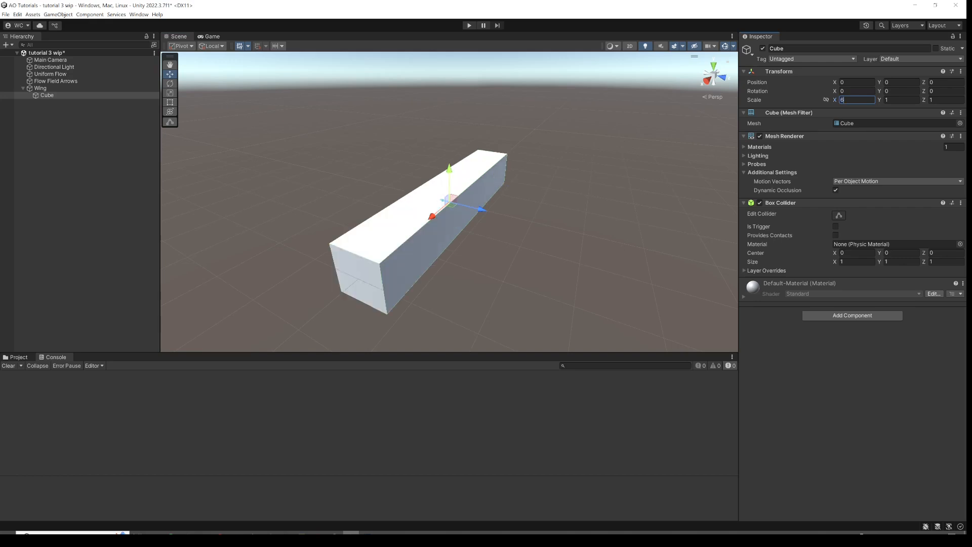
Set the cube's Y scale to 0.05 to flatten it into a plank.
alt+drag(604, 153, 509, 181)
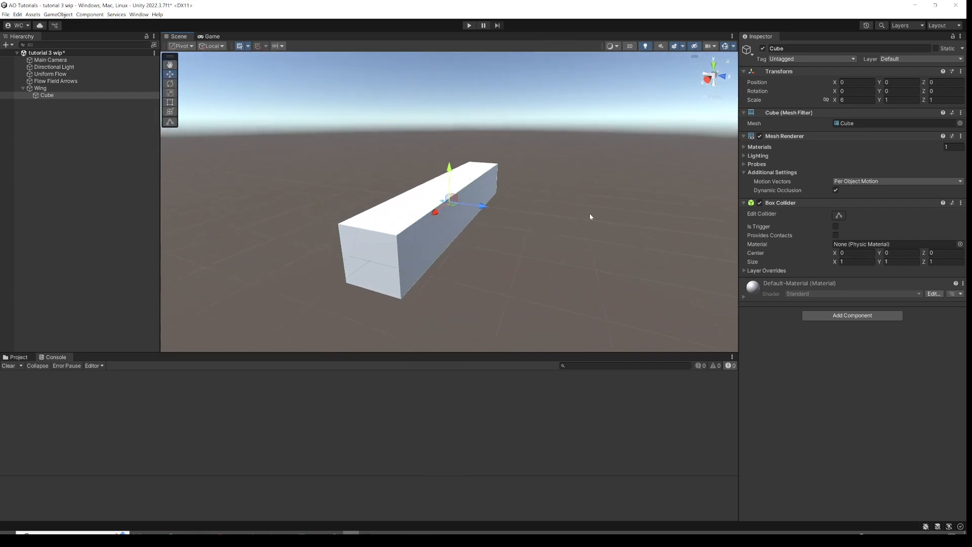
click(902, 100)
text(.05)
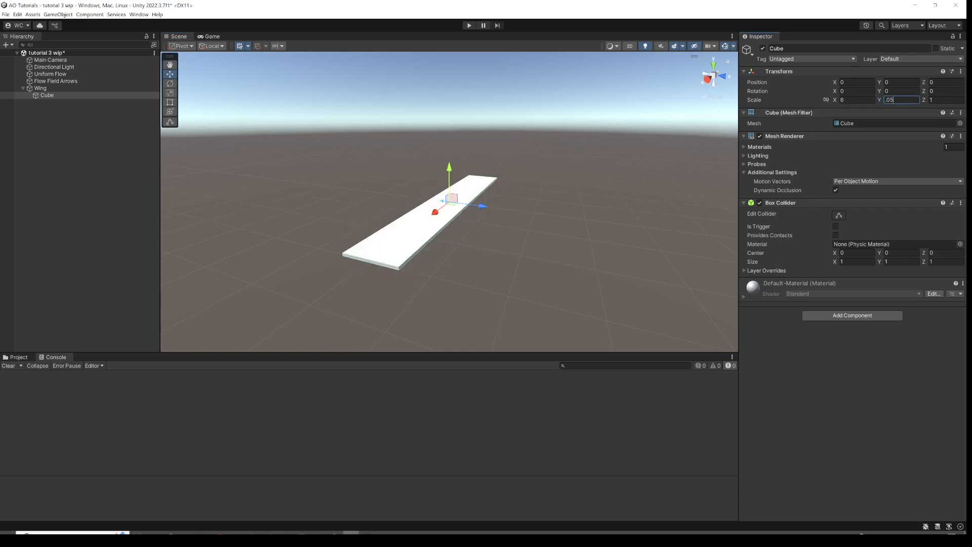
Create an empty child object under the cube and name it Aerodynamics.
scroll(490, 201, up, 2)
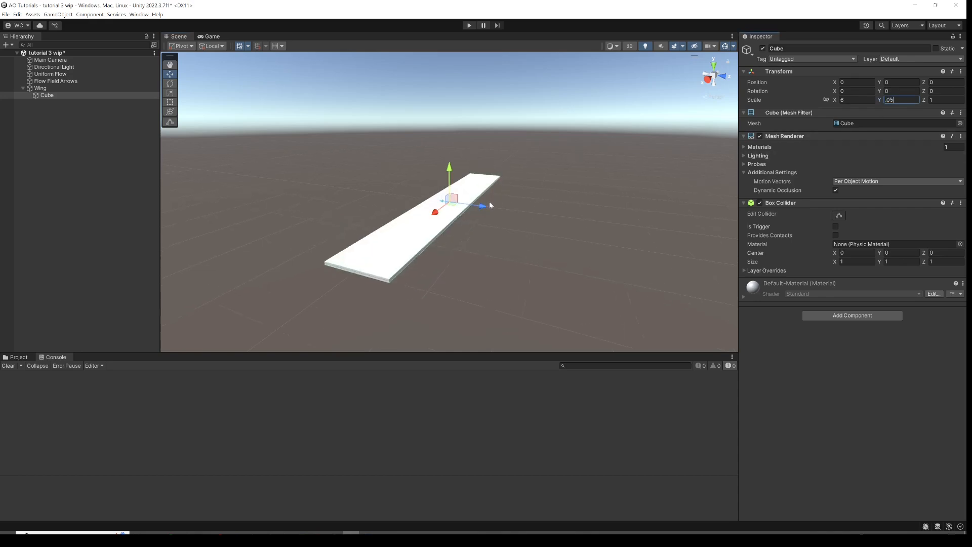
alt+drag(490, 202, 114, 146)
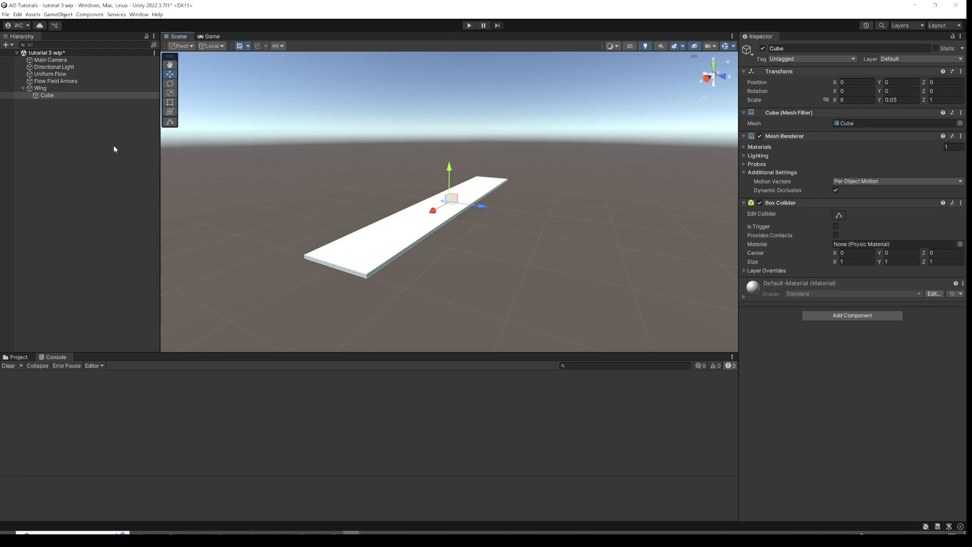
right_click(52, 98)
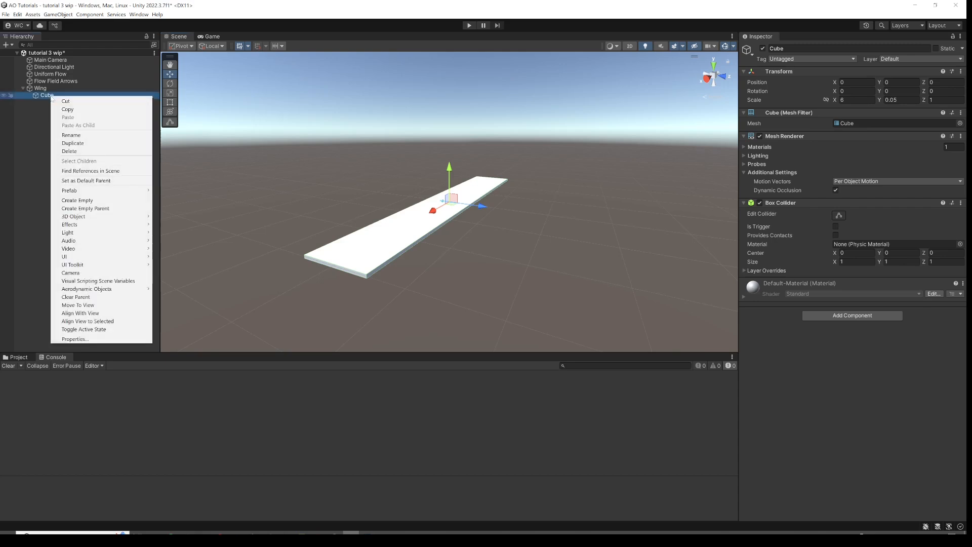
click(97, 200)
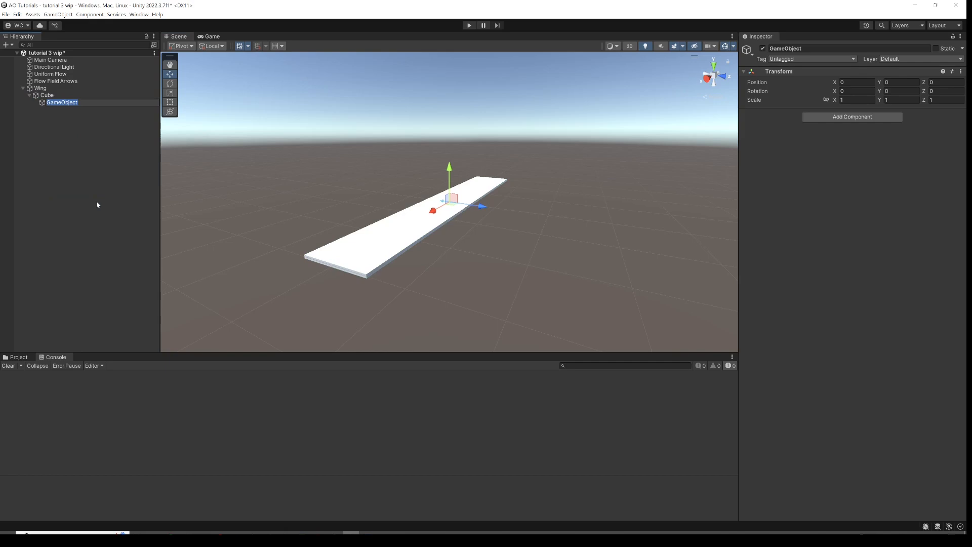
text(Aerodynamics)
key(Return)
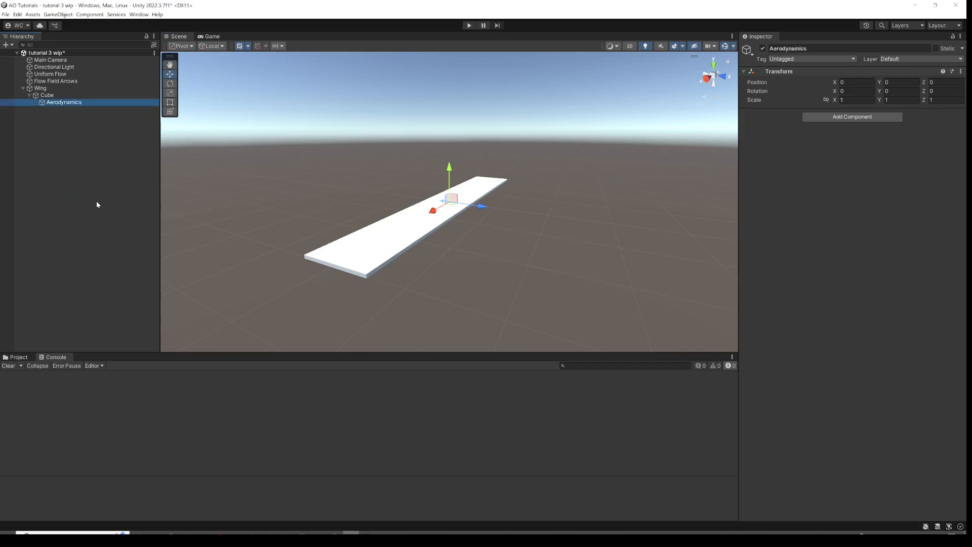
Add an Aero Object component to the Aerodynamics object.
click(833, 118)
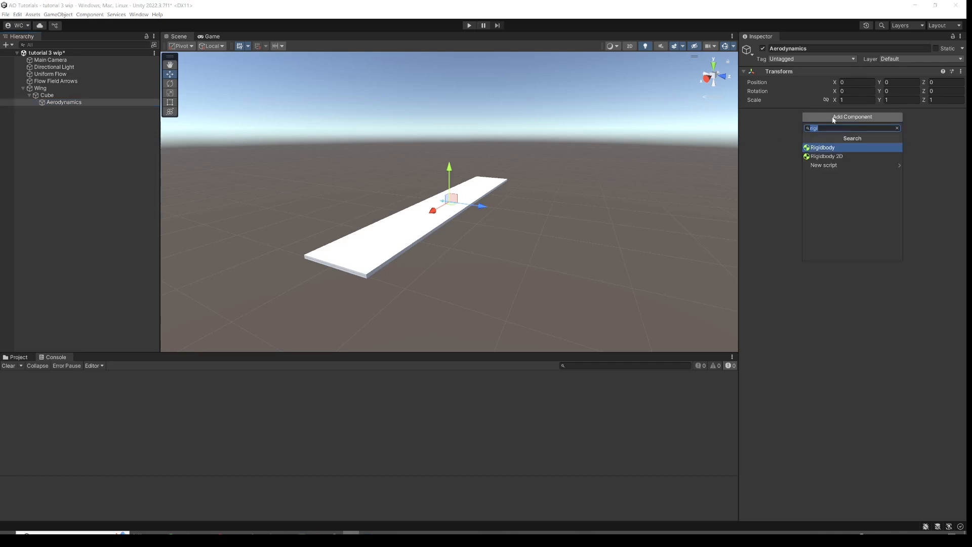
text(aero)
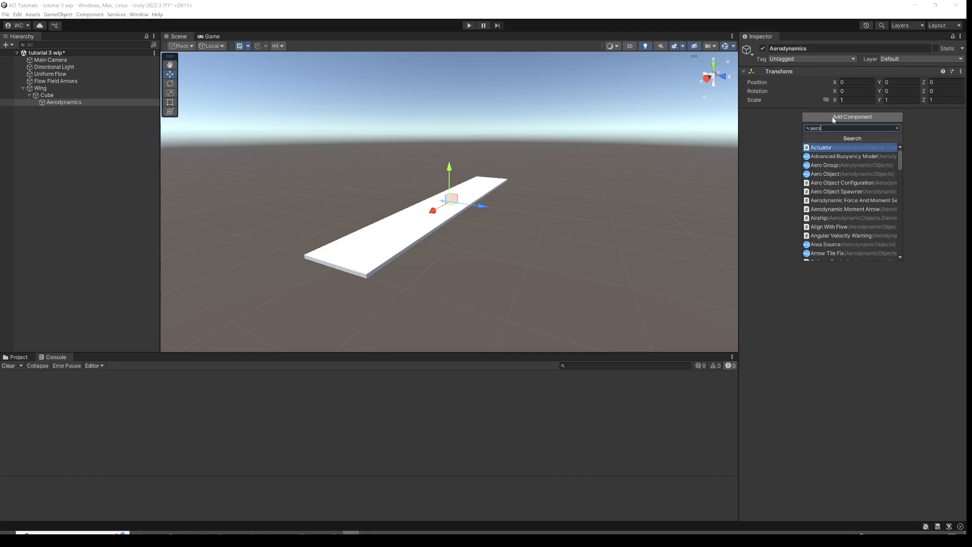
text(u)
key(BackSpace)
key(Down)
key(Down)
key(Down)
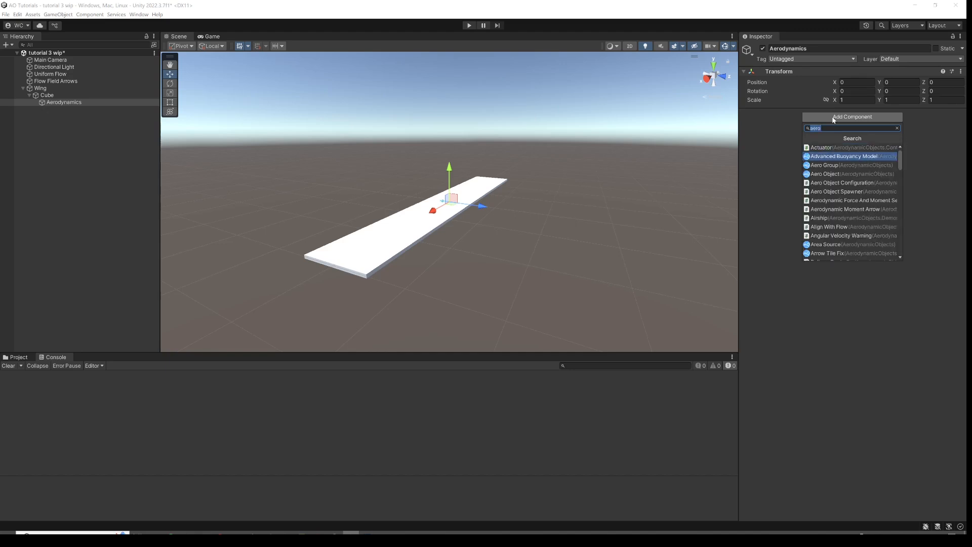
key(Return)
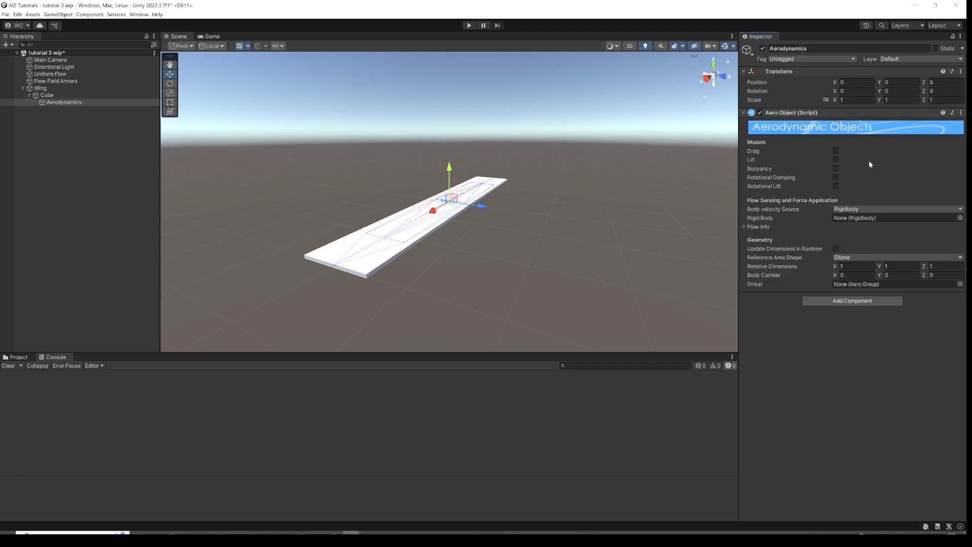
Enable the Lift model and assign the Wing's rigidbody to the Aero Object's Rigid Body field.
click(836, 161)
drag(39, 89, 849, 219)
Set the Aero Object's reference area shape to Rectangle.
click(838, 258)
click(851, 275)
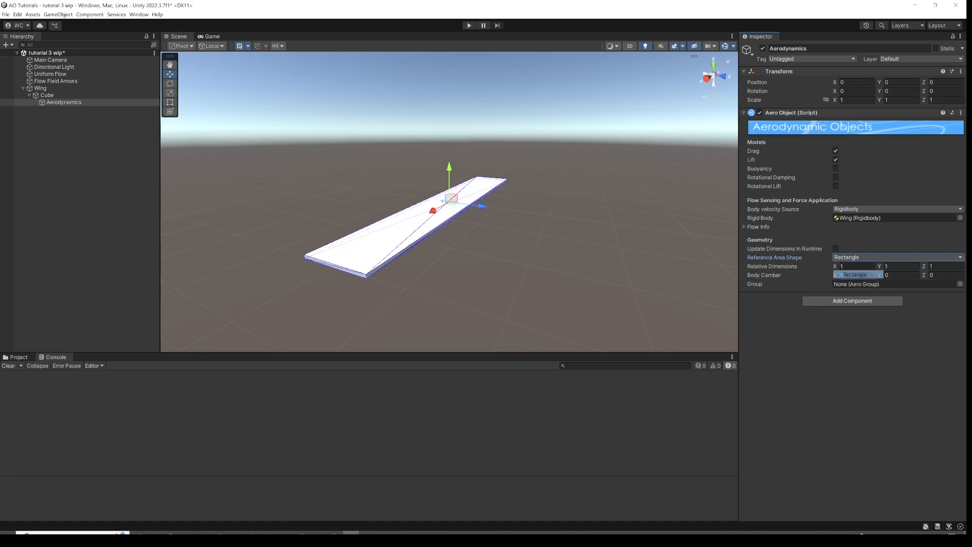
Add a Drag Arrow component to the Aerodynamics object.
scroll(497, 203, up, 2)
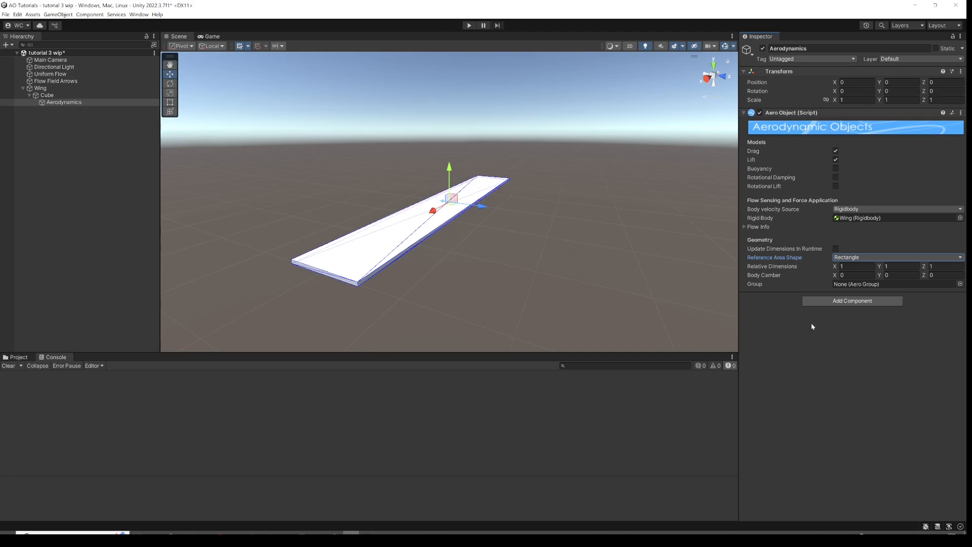
click(837, 302)
text(drag)
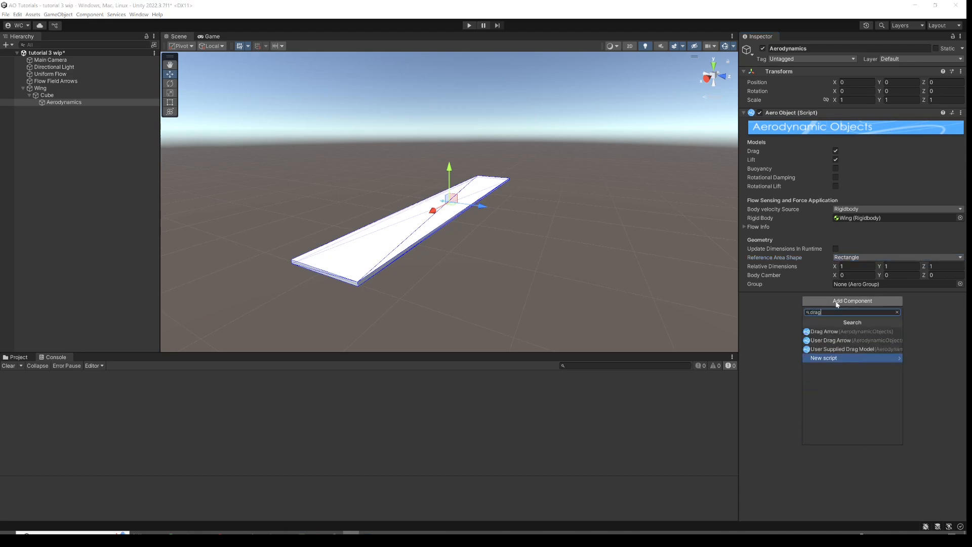
key(Up)
key(Up)
key(Up)
key(Return)
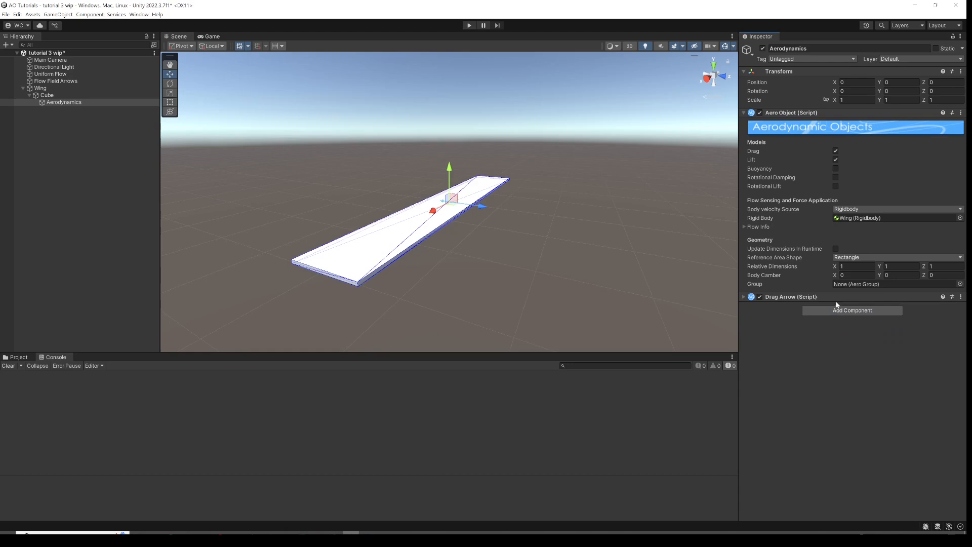
Add Lift Arrow and Wind Arrow components to the Aerodynamics object.
click(856, 311)
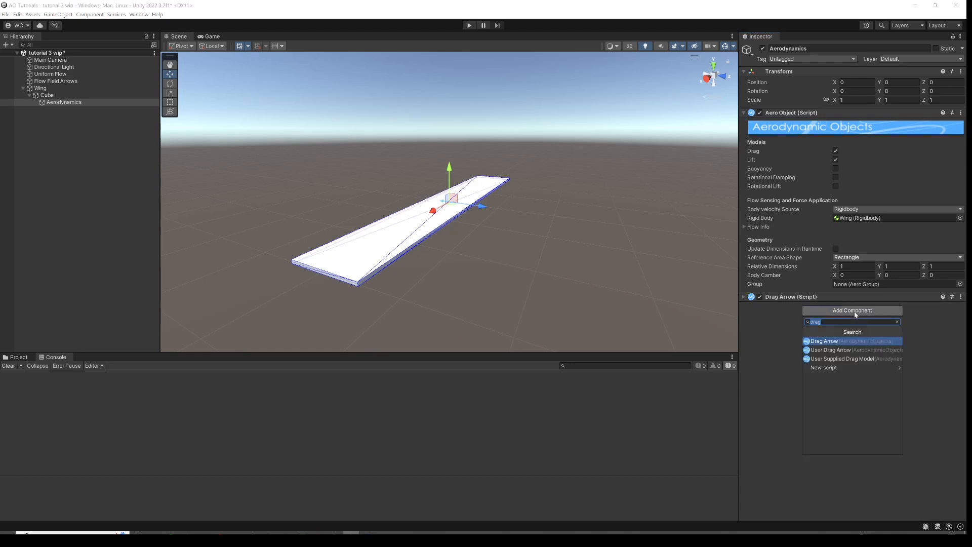
text(lift)
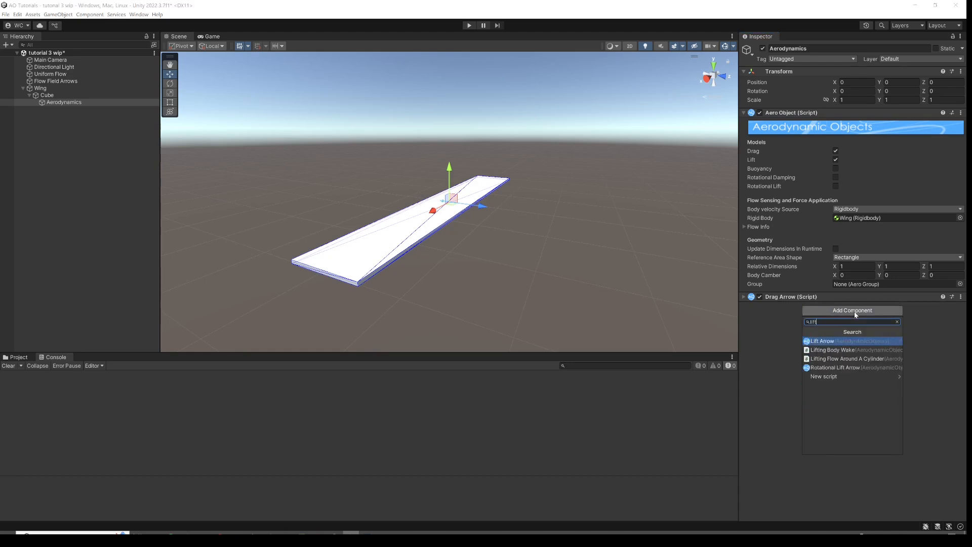
click(842, 341)
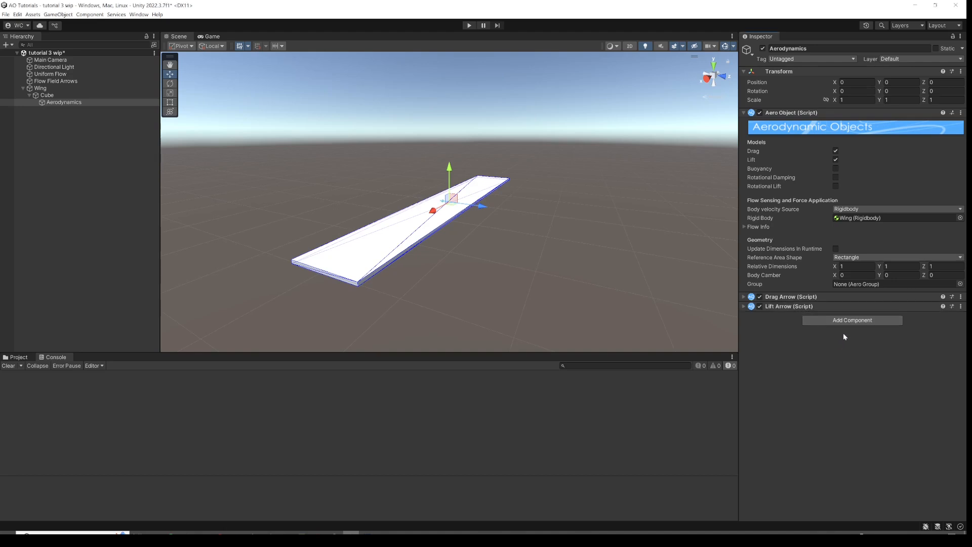
click(844, 319)
text(win)
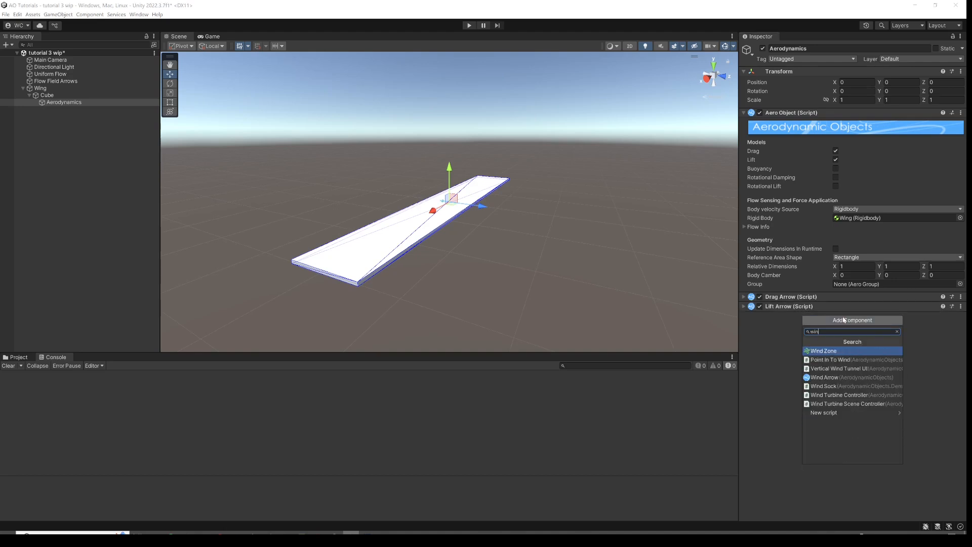
text(a)
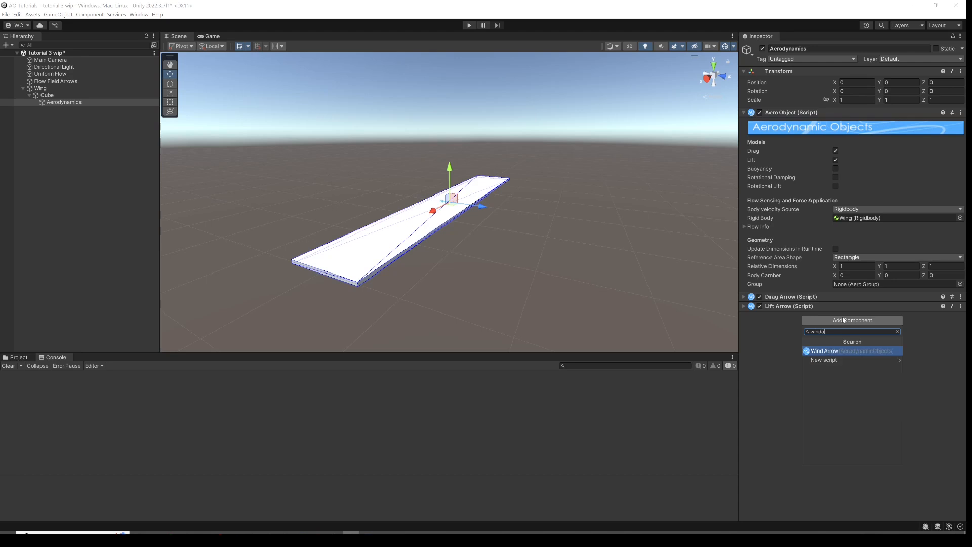
key(Return)
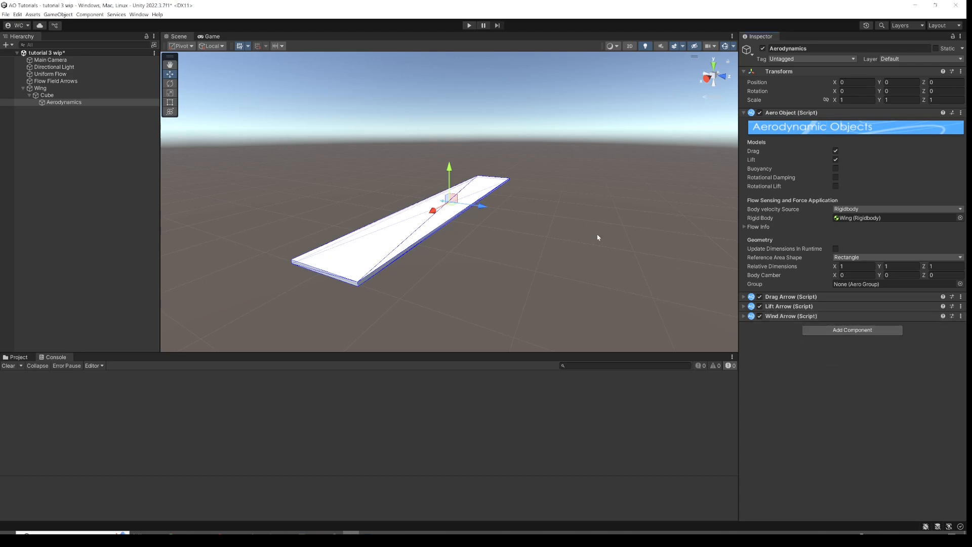
Rename the cube under Wing as Geometry.
click(38, 89)
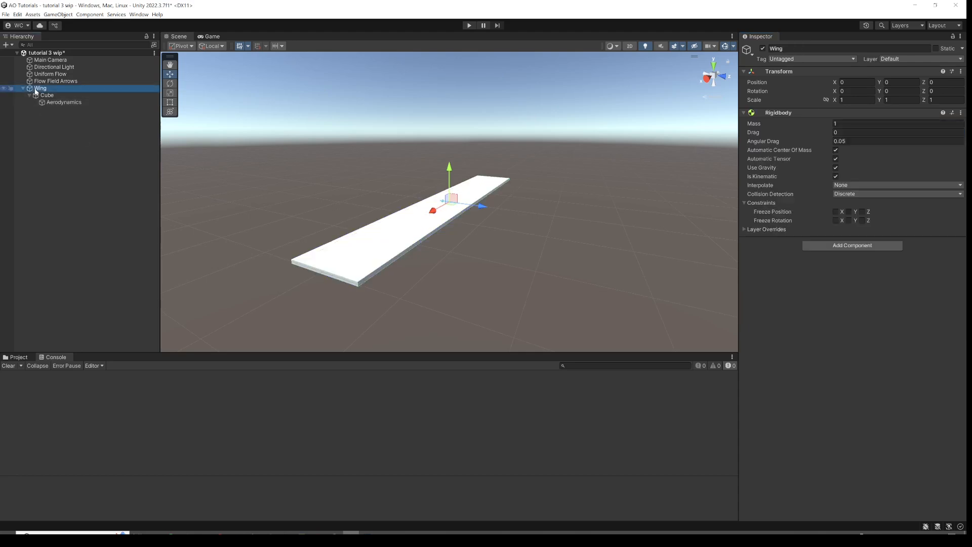
click(45, 96)
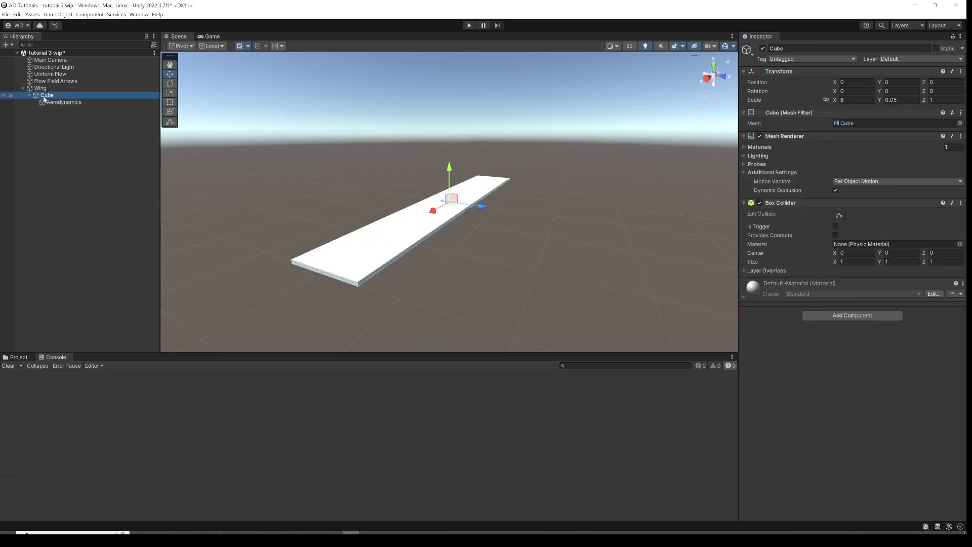
click(46, 97)
text(G)
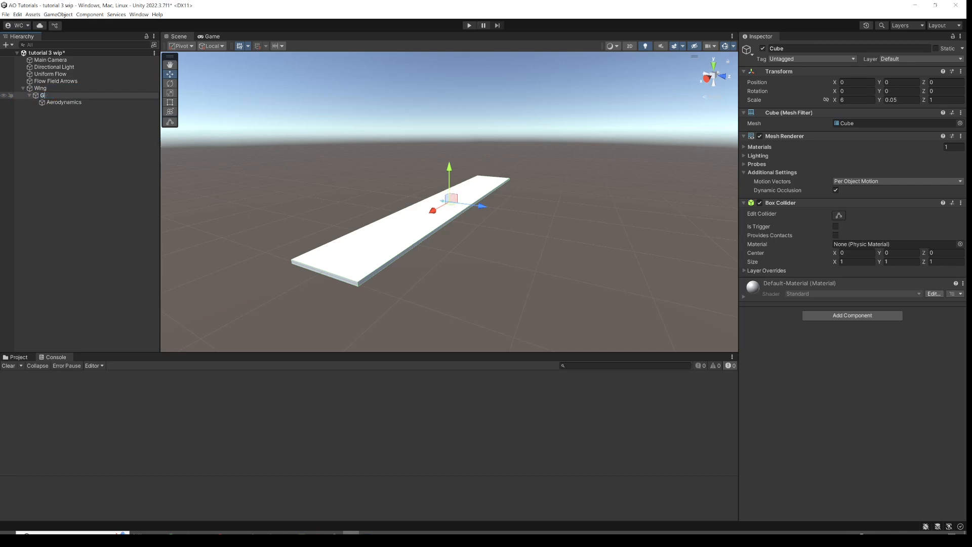
text(eometry)
key(Return)
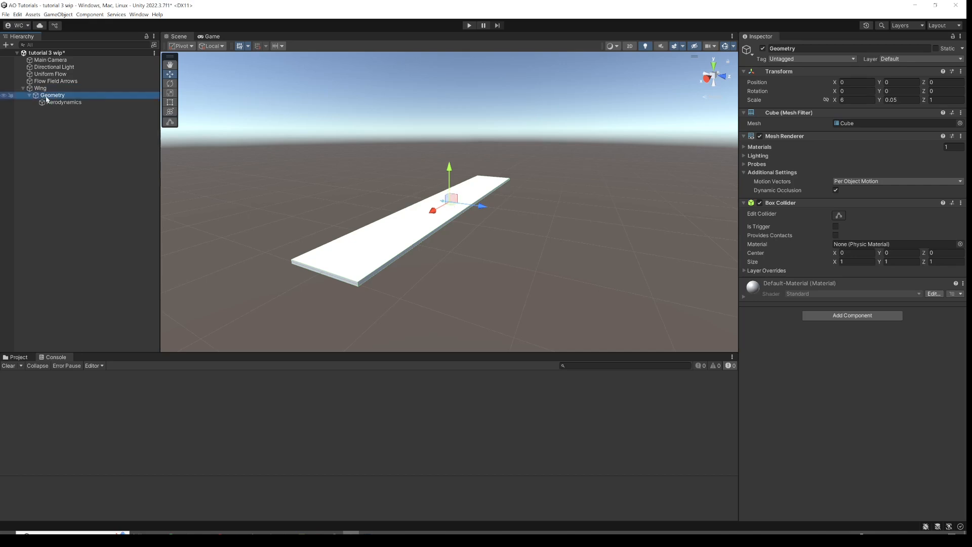
Select the Aerodynamics object and enter Play mode to run the simulation.
click(58, 102)
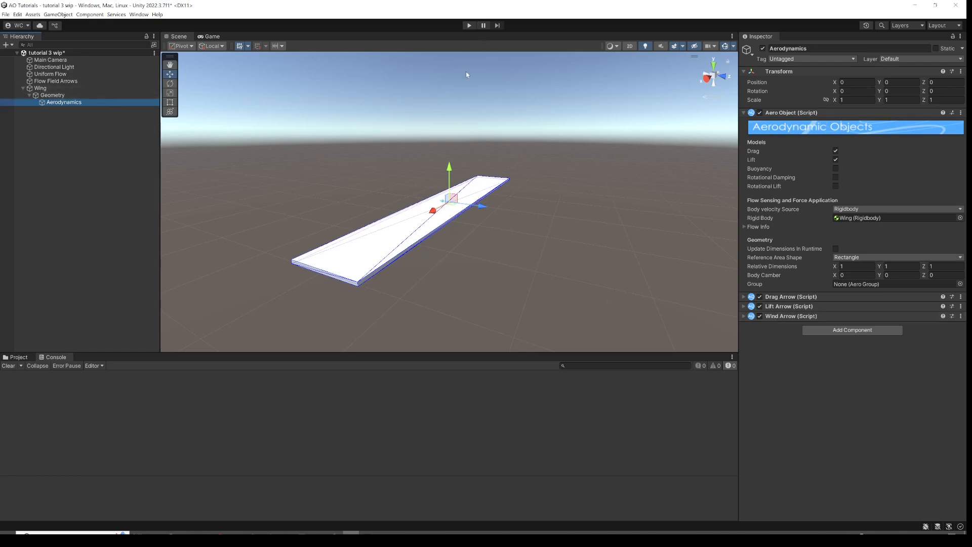
click(469, 25)
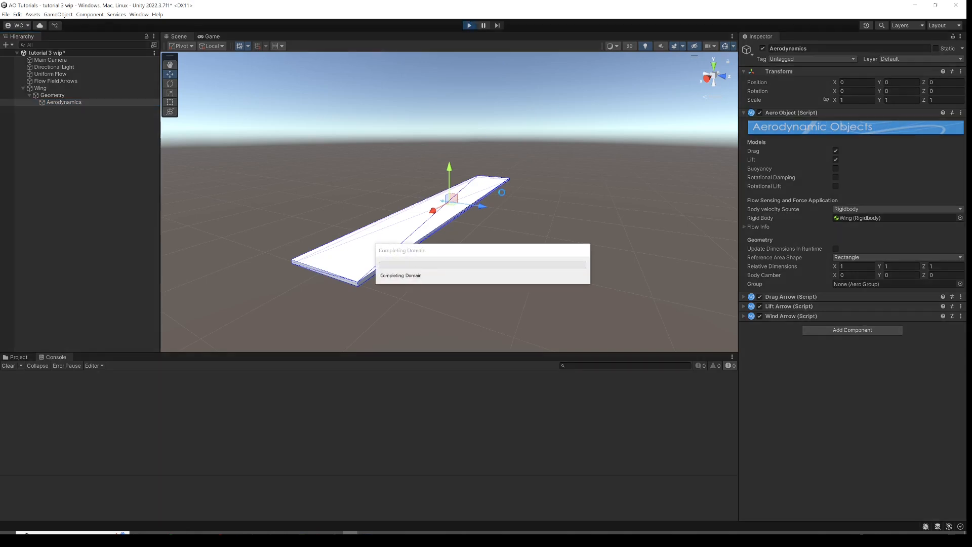
alt+drag(398, 209, 459, 169)
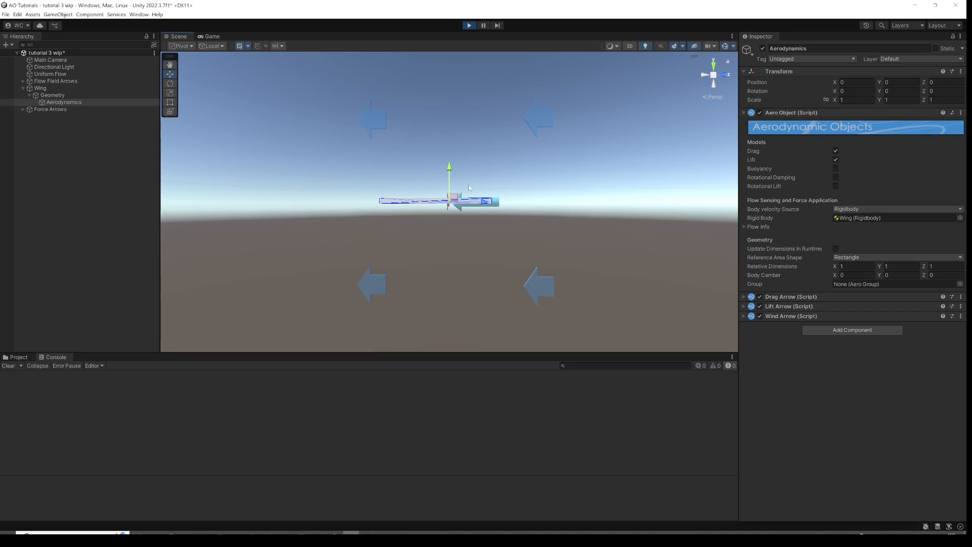
mouse_move(448, 195)
alt+mouse_down()
mouse_move(456, 207)
mouse_move(458, 193)
alt+mouse_up()
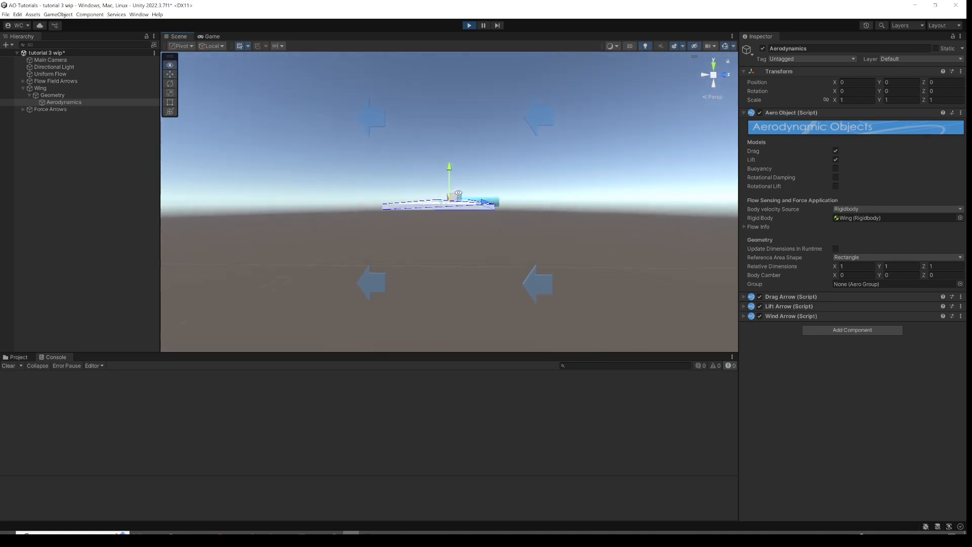
Set the Uniform Flow speed to 1.
click(84, 74)
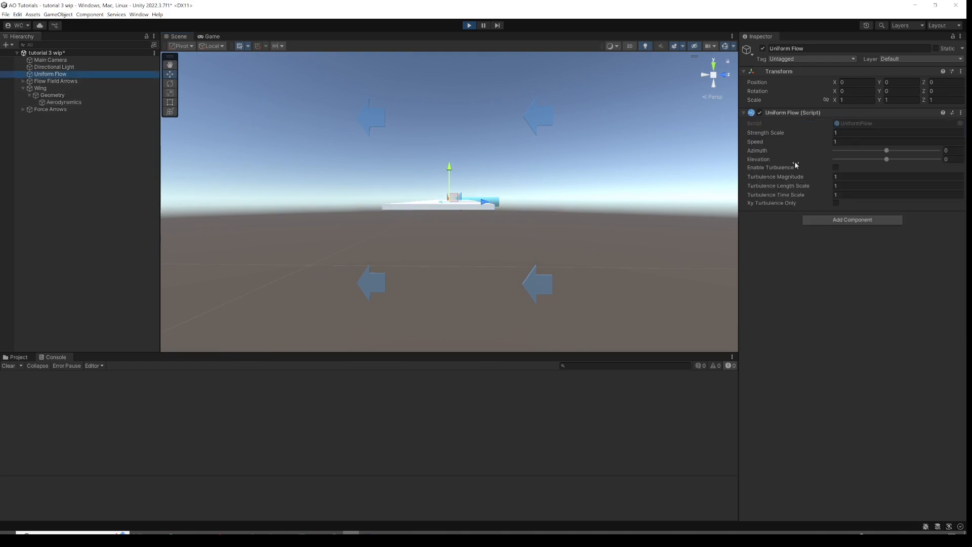
mouse_move(757, 142)
mouse_down()
mouse_move(814, 132)
mouse_move(772, 139)
mouse_up()
alt+drag(515, 173, 495, 194)
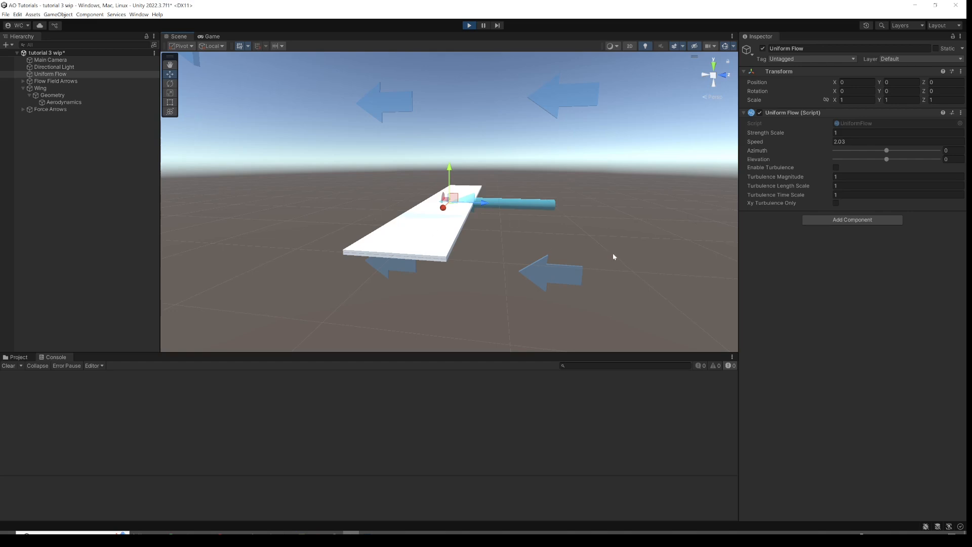
alt+drag(480, 229, 485, 211)
click(856, 142)
text(1)
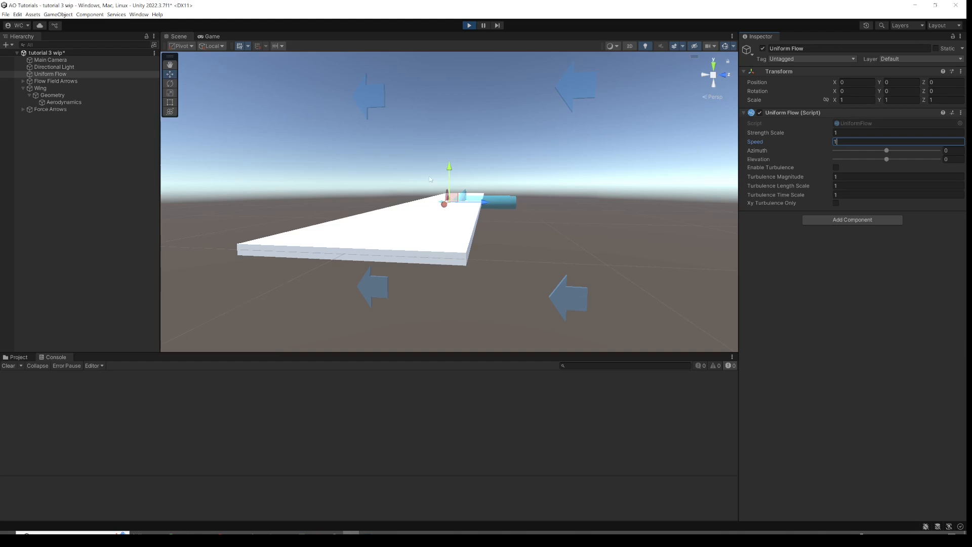
Tilt the Wing by adjusting its X rotation to about -18.5 degrees.
click(50, 88)
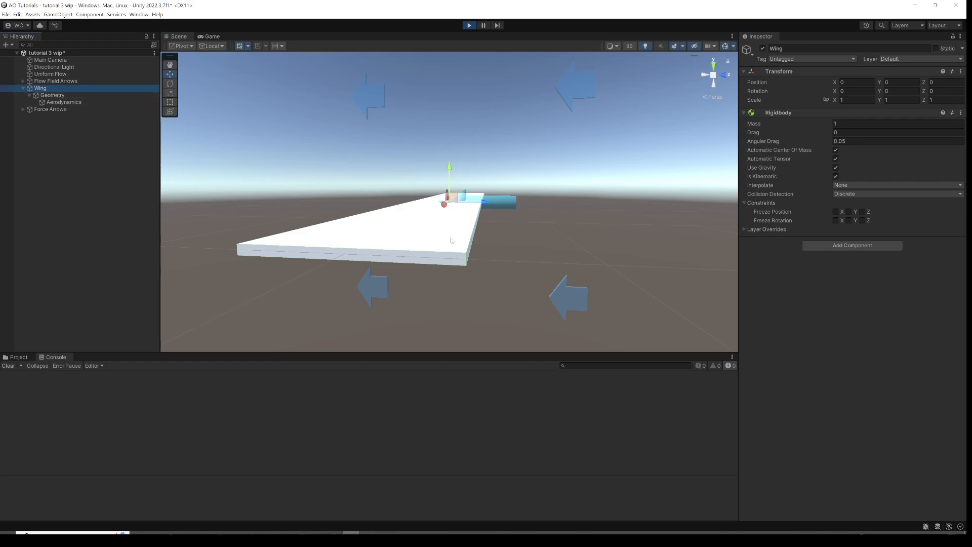
alt+drag(439, 257, 433, 240)
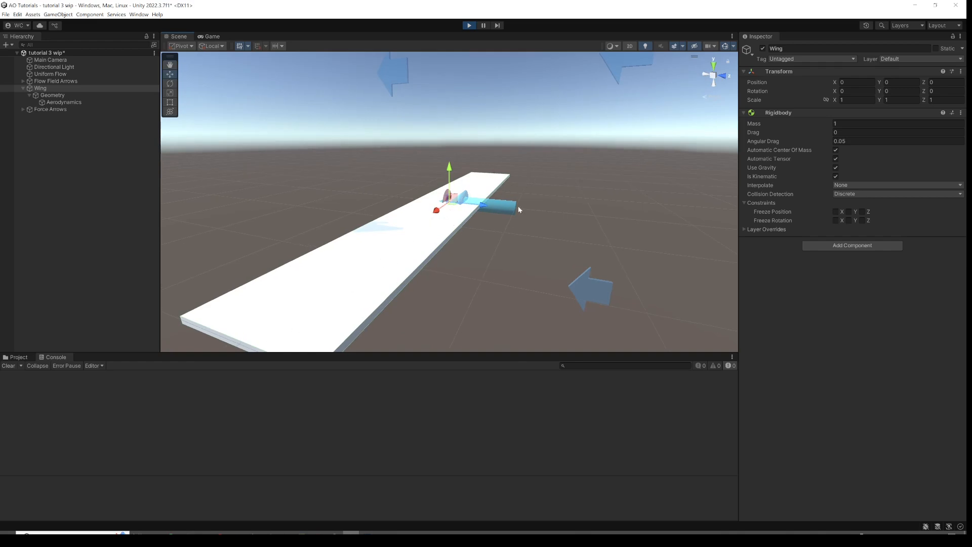
click(839, 92)
text(-0.76)
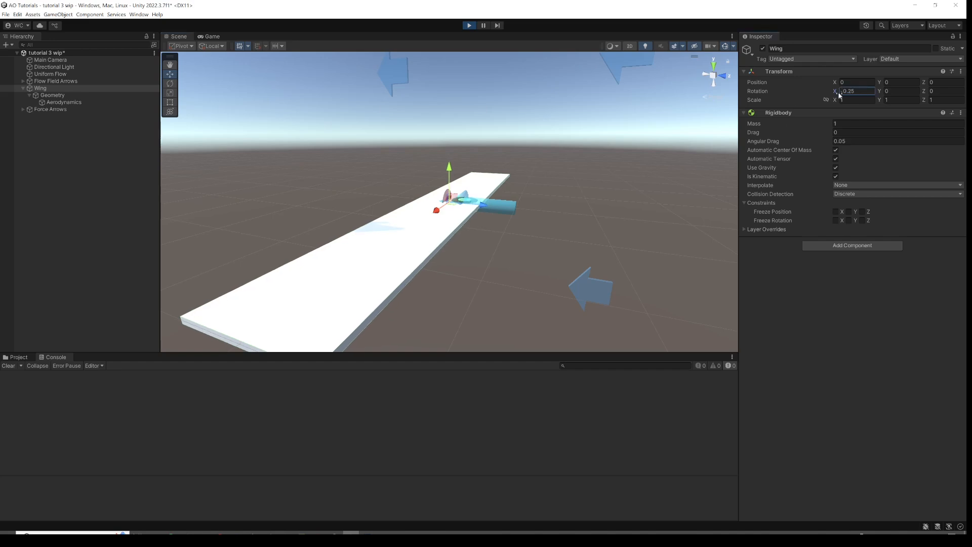
drag(832, 95, 746, 100)
scroll(662, 147, down, 4)
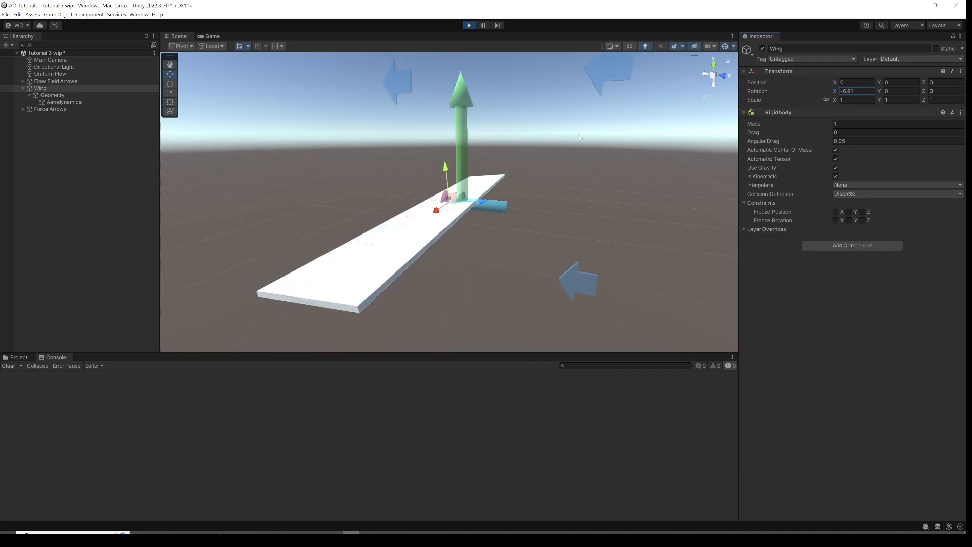
drag(835, 91, 700, 104)
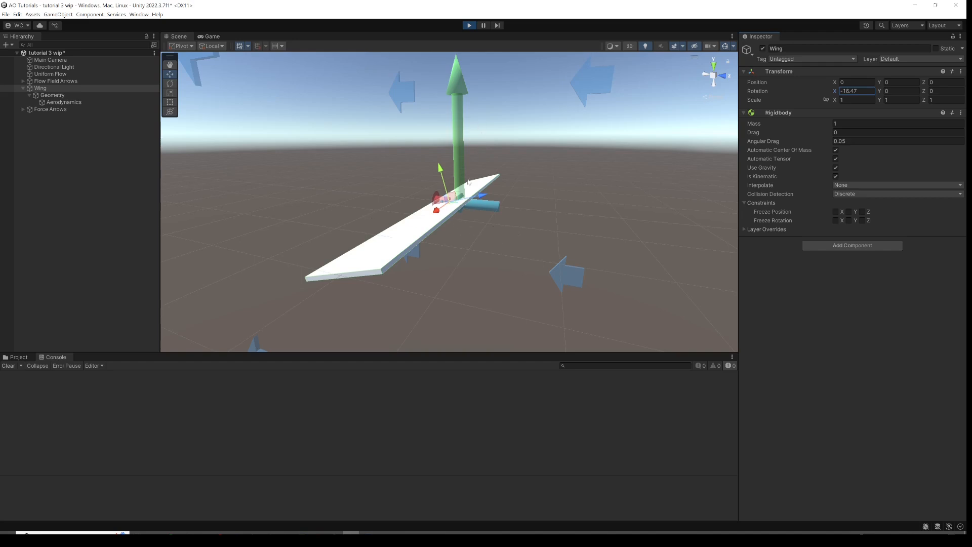
Scrub the Wing's X rotation to about -87 degrees.
drag(834, 94, 535, 161)
alt+drag(502, 198, 512, 172)
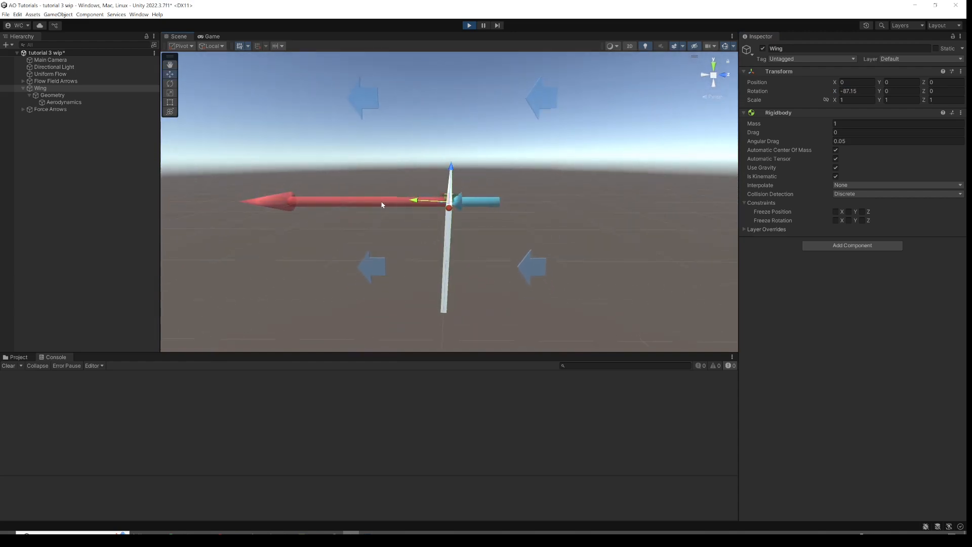
Set the Wing's X rotation to -91, then scrub it further to about -144.5 degrees.
click(845, 91)
text(-91)
drag(817, 94, 641, 153)
alt+drag(501, 189, 495, 168)
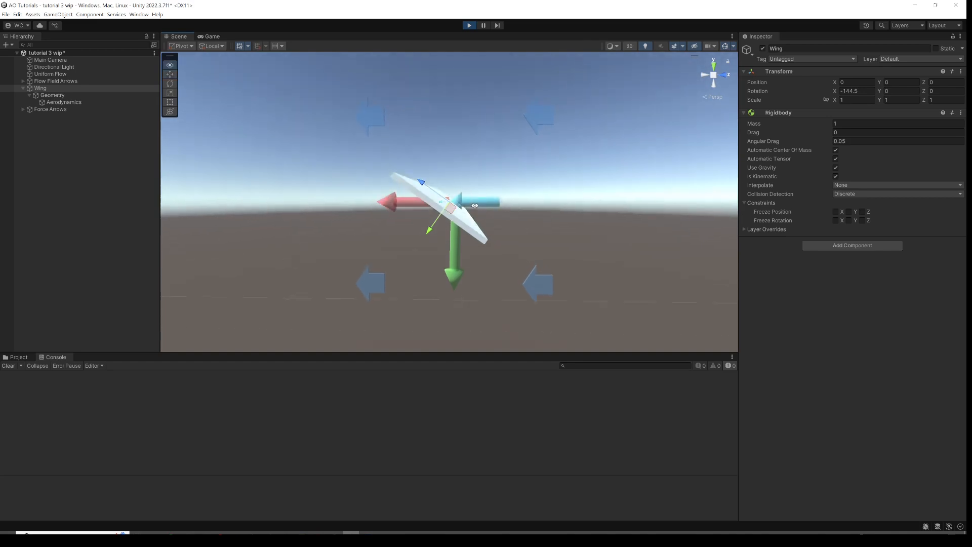
Reset the Wing's X rotation to 0.
click(861, 91)
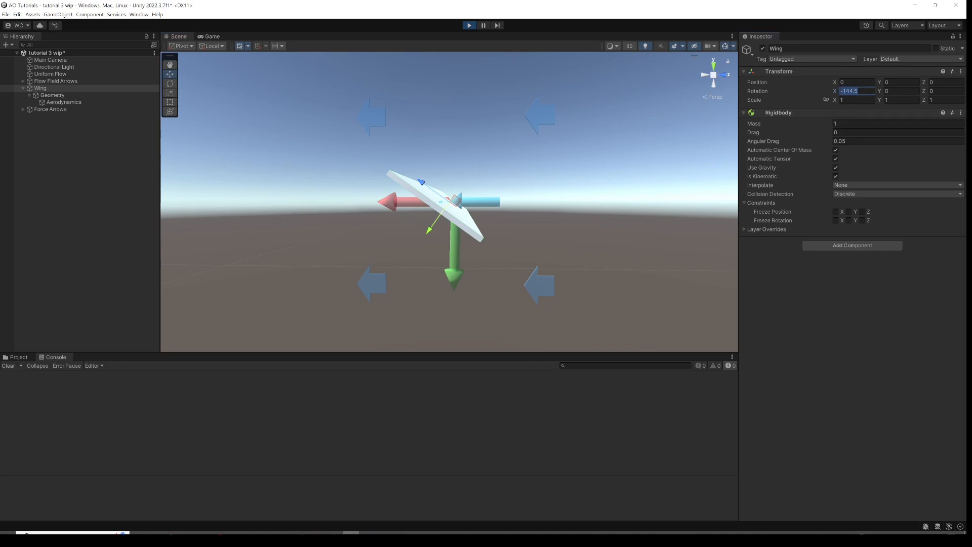
text(0)
mouse_move(603, 172)
alt+mouse_down()
mouse_move(568, 195)
mouse_move(564, 210)
mouse_move(590, 208)
mouse_move(601, 191)
alt+mouse_up()
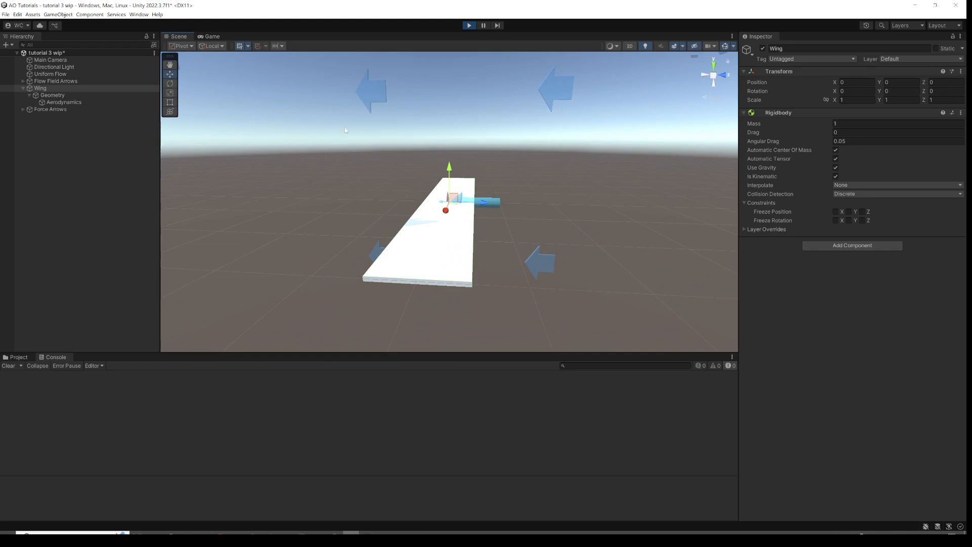
Select Uniform Flow and set its Elevation to 90 degrees.
click(83, 75)
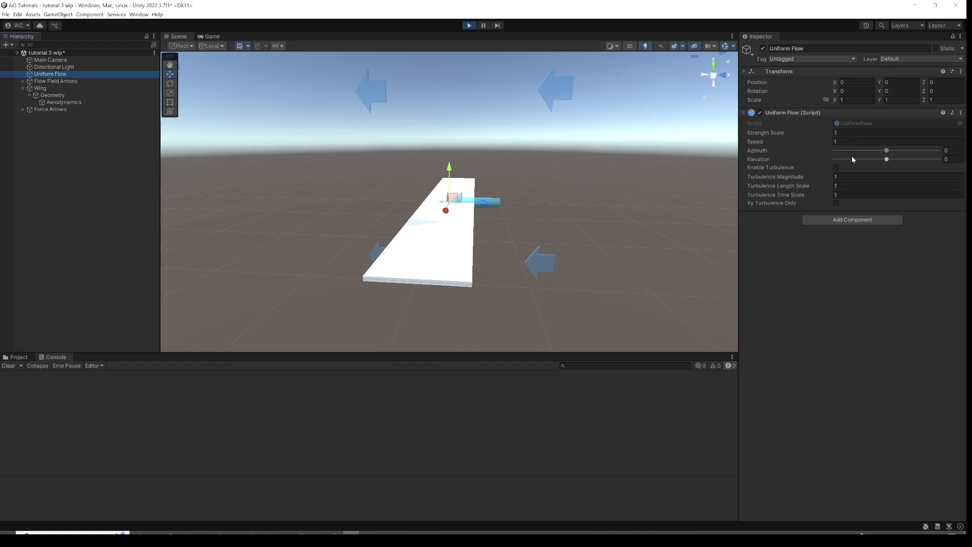
click(887, 160)
drag(888, 161, 890, 162)
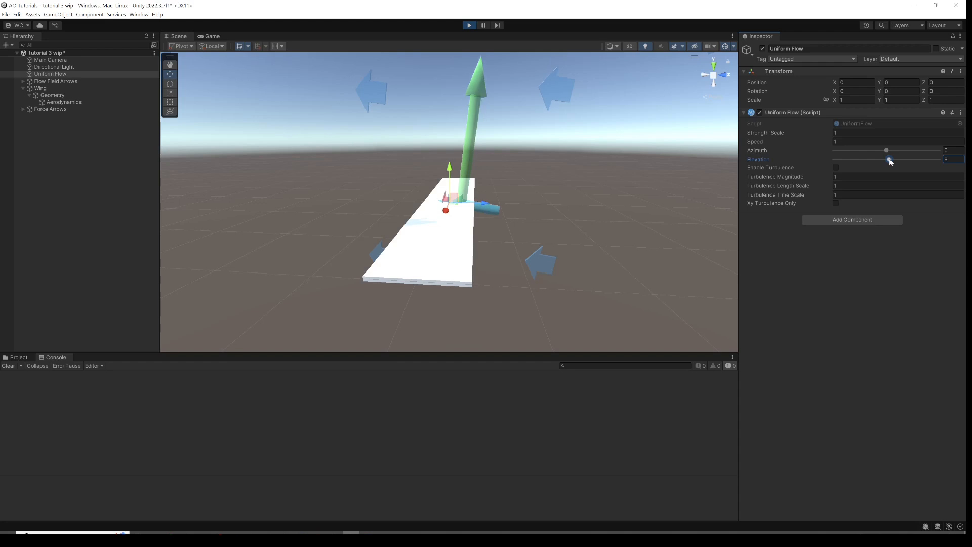
drag(891, 161, 912, 161)
alt+drag(530, 175, 564, 154)
click(947, 159)
text(90)
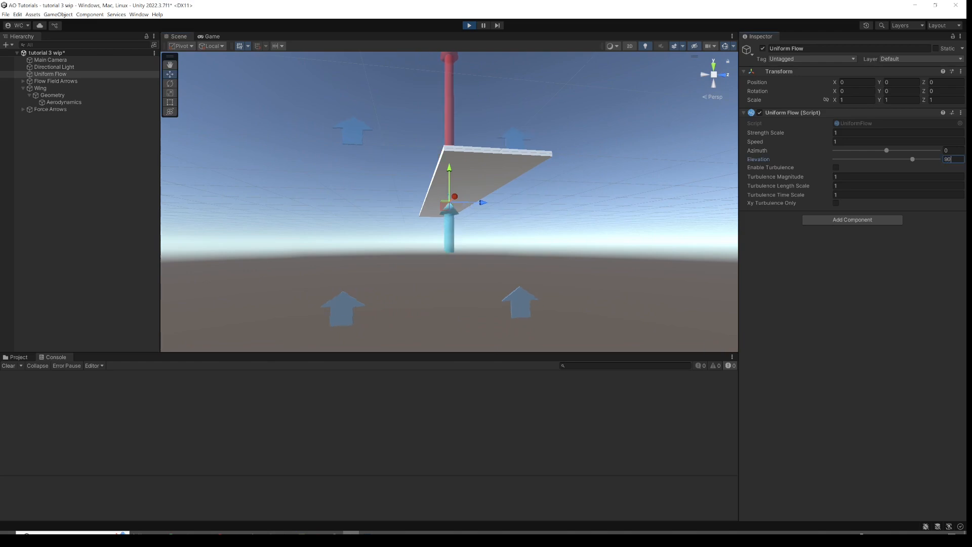
Raise the Uniform Flow Elevation to about 151 degrees.
alt+drag(635, 127, 591, 150)
alt+drag(552, 189, 648, 177)
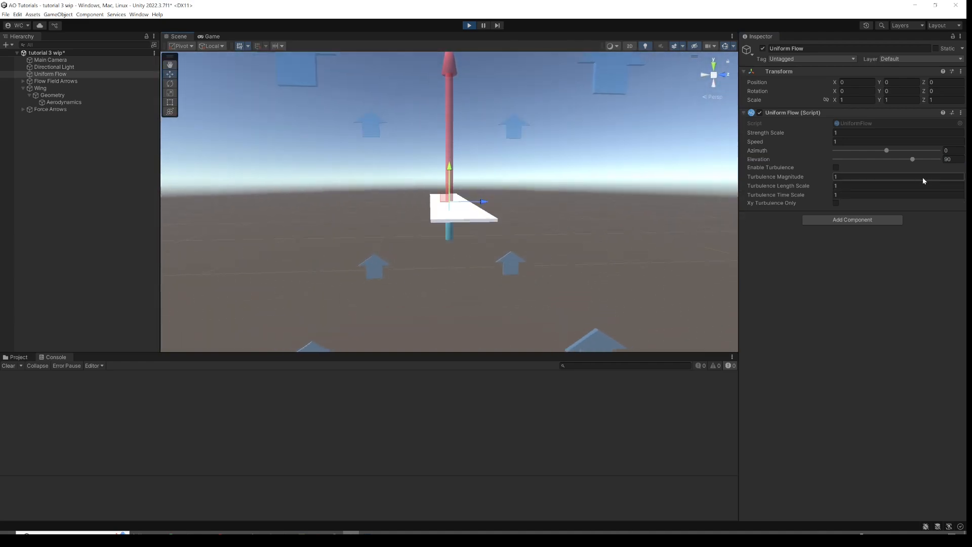
drag(915, 160, 934, 161)
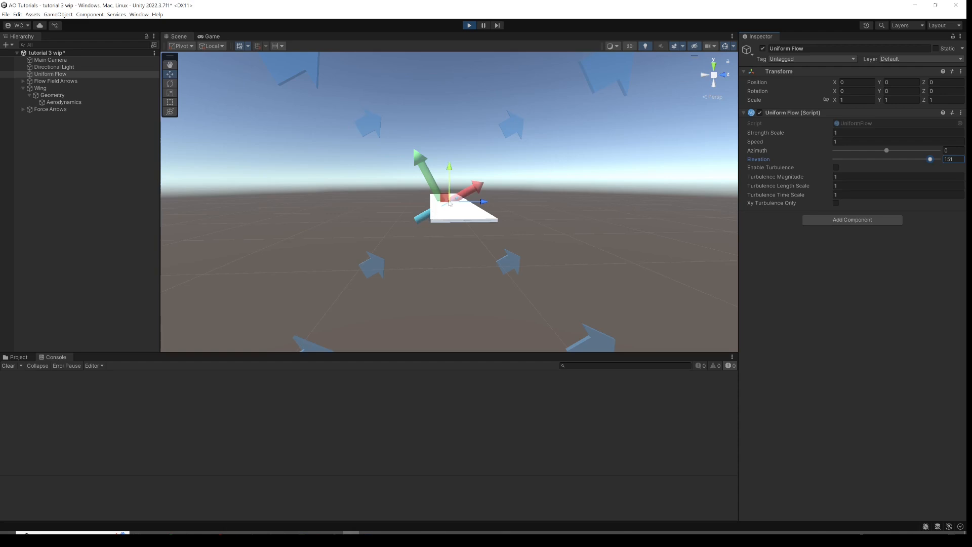
drag(931, 162, 944, 160)
Set the Uniform Flow Elevation to 20 degrees.
double_click(952, 159)
text(0)
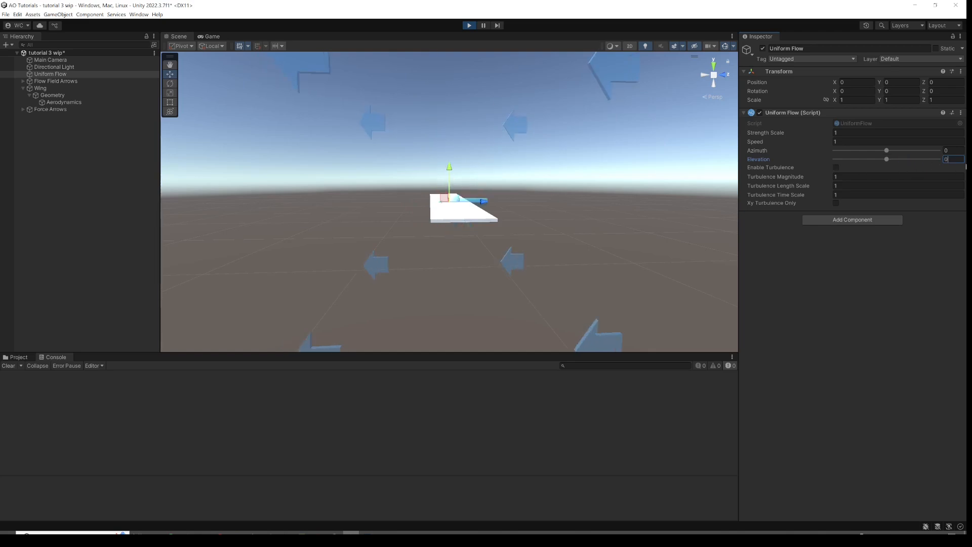
text(20)
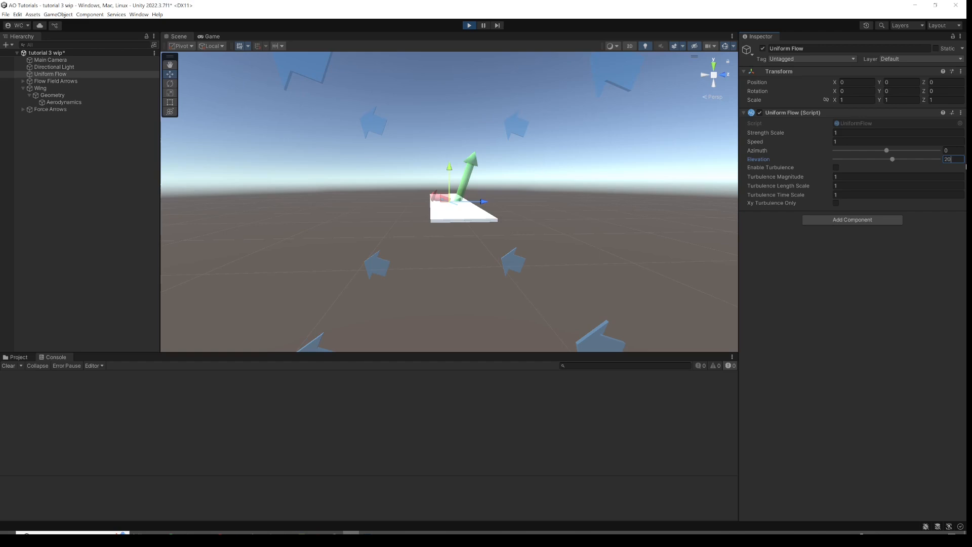
Set the Uniform Flow Azimuth to 90 degrees.
alt+drag(616, 169, 486, 214)
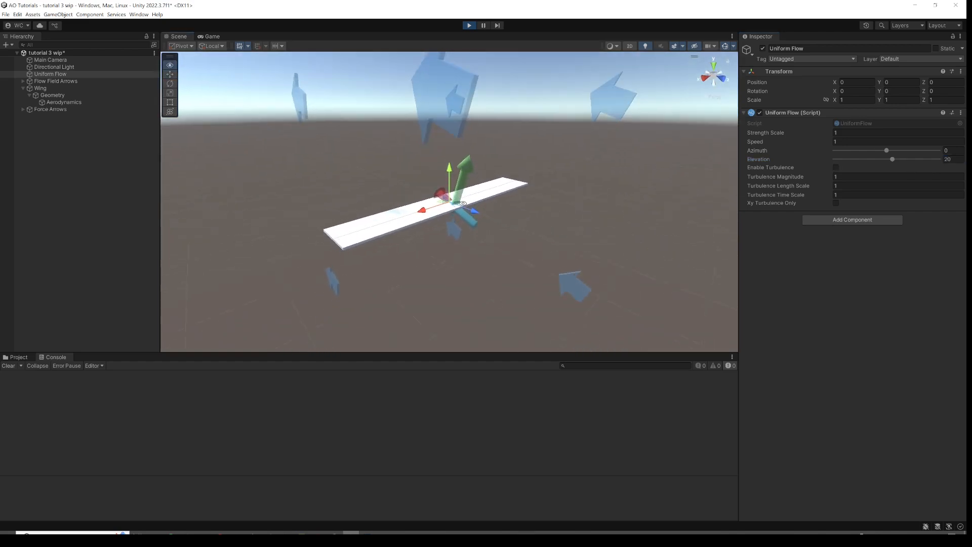
scroll(499, 217, up, 3)
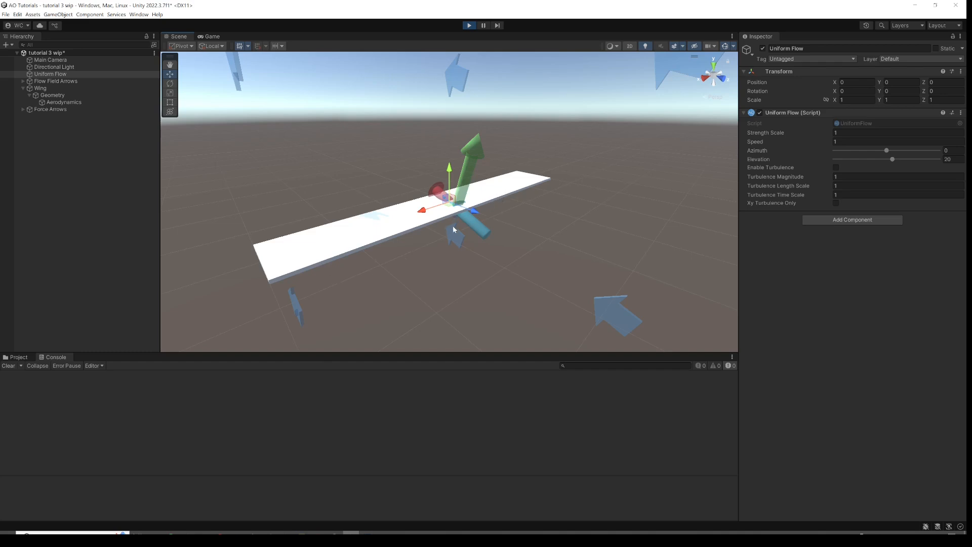
scroll(540, 241, down, 2)
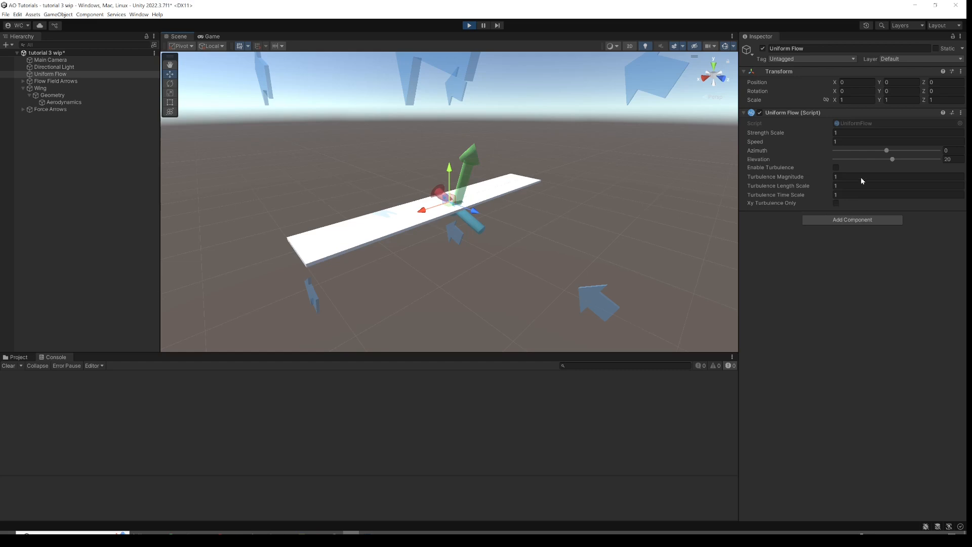
drag(887, 151, 919, 151)
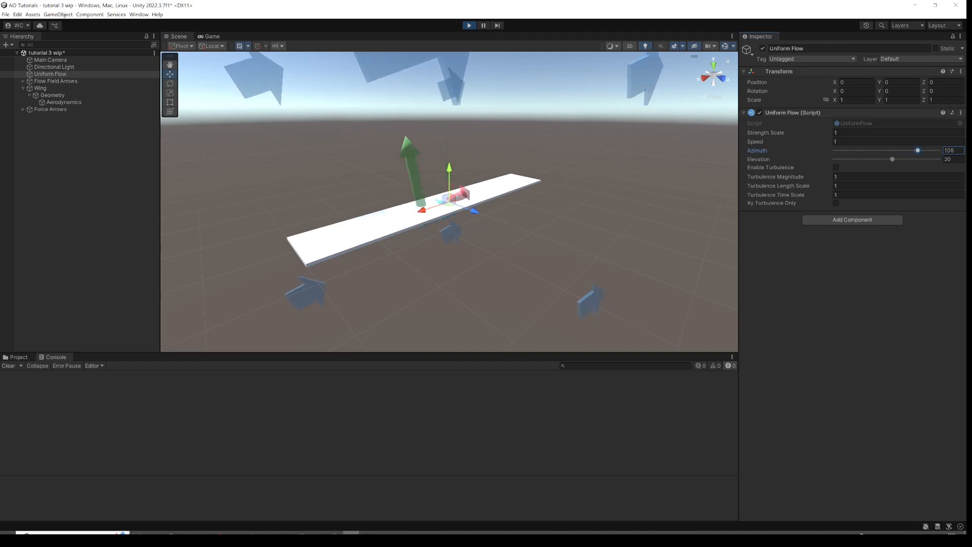
click(957, 152)
text(90)
Return the Uniform Flow Azimuth to 0 degrees.
alt+drag(537, 207, 404, 168)
scroll(443, 215, up, 3)
alt+drag(442, 215, 363, 170)
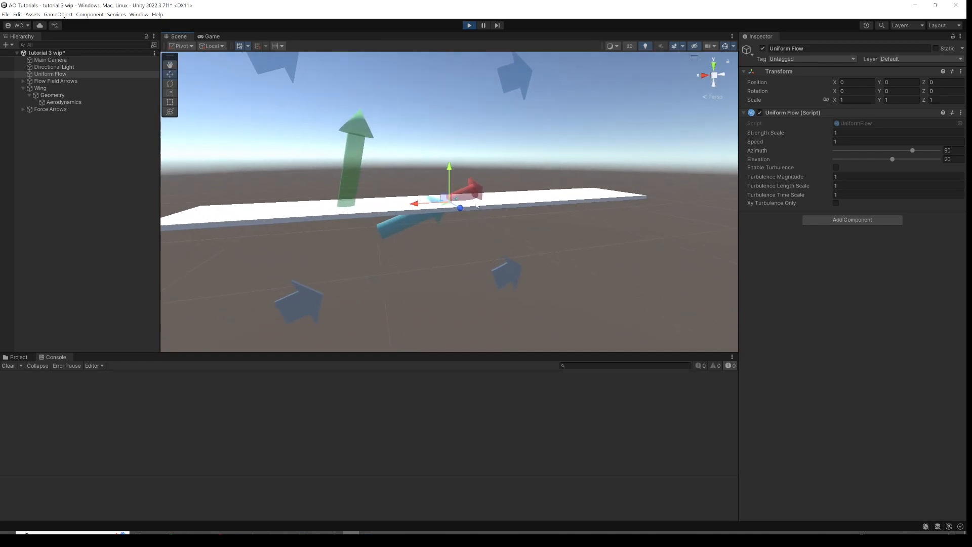
alt+drag(456, 216, 403, 270)
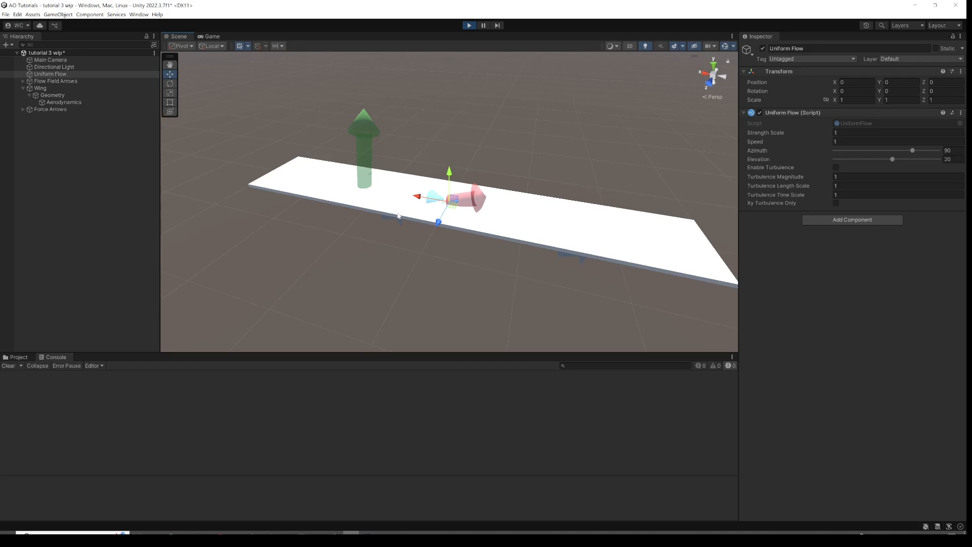
alt+drag(424, 257, 409, 200)
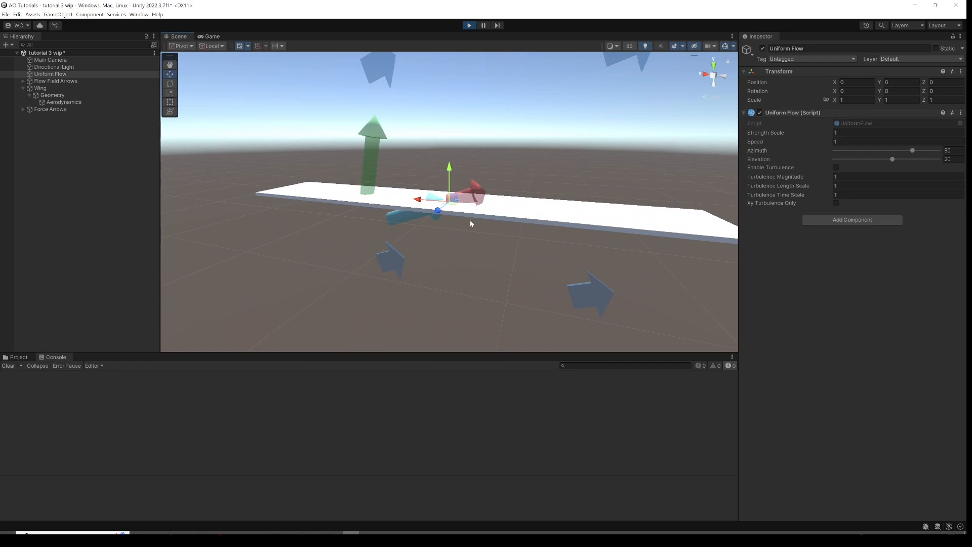
alt+drag(404, 209, 449, 223)
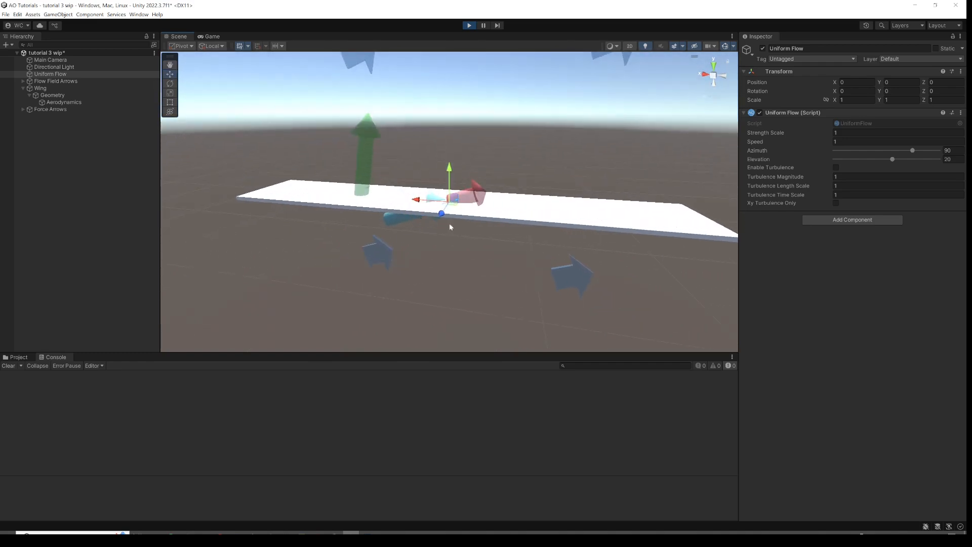
drag(912, 152, 889, 152)
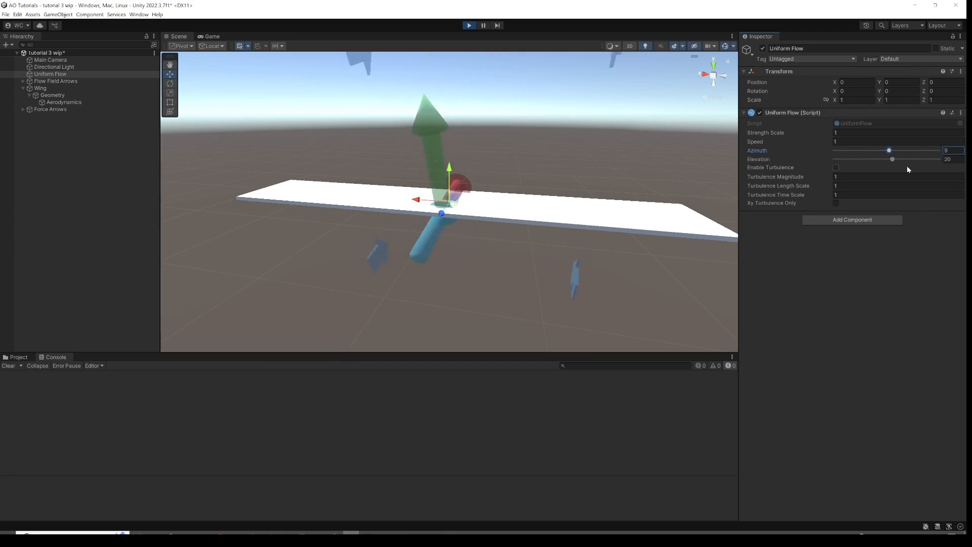
alt+drag(517, 203, 810, 211)
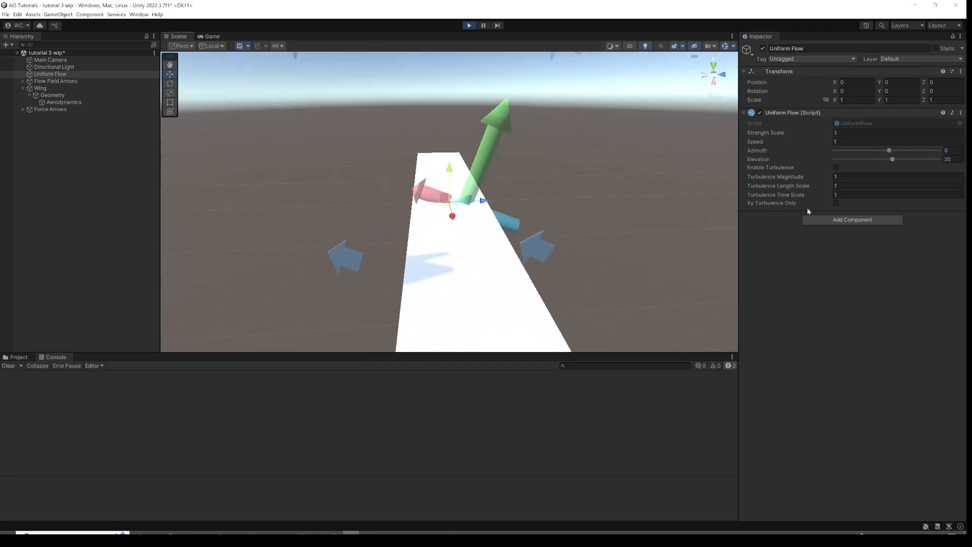
click(952, 151)
text(0)
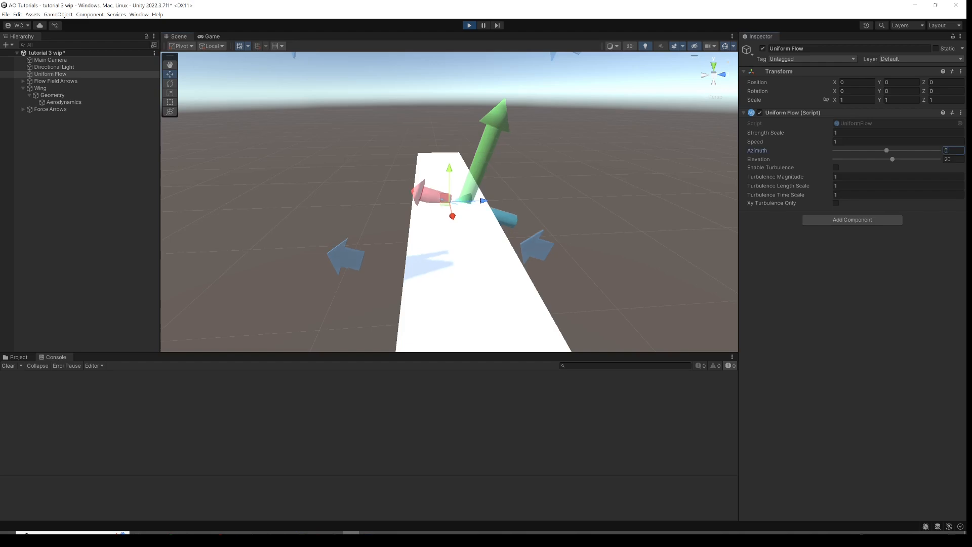
Orbit and zoom around the wing to examine the lift and drag arrows in the angled flow.
scroll(483, 226, up, 5)
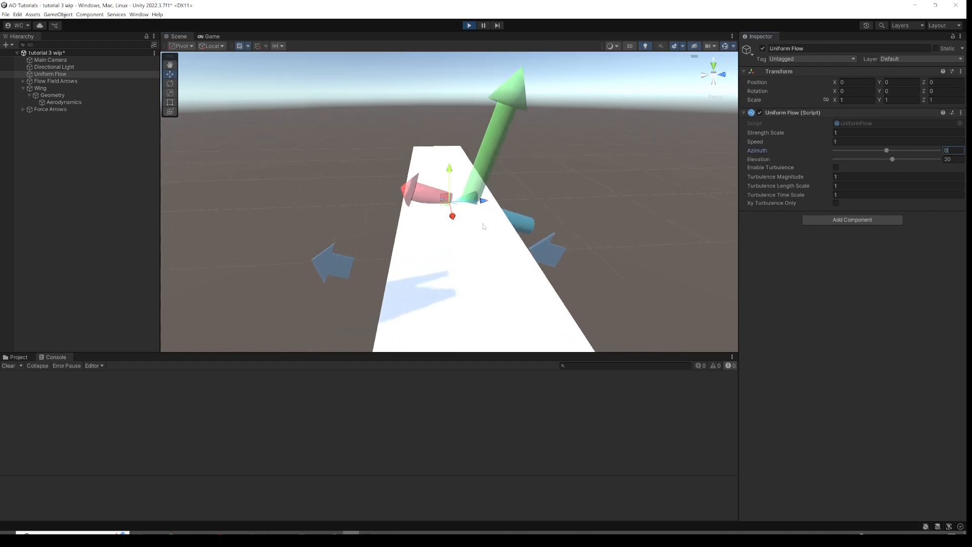
alt+drag(494, 223, 467, 186)
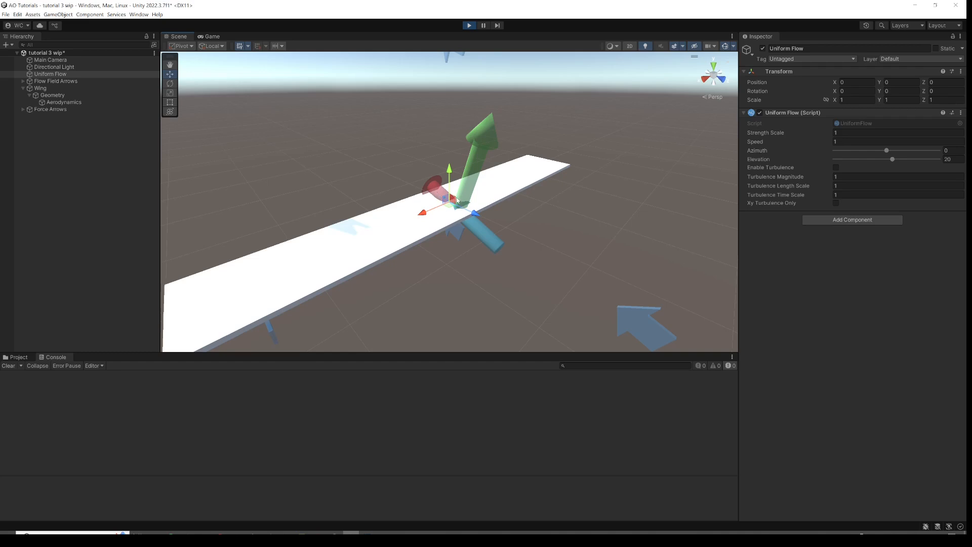
scroll(449, 228, up, 1)
scroll(448, 228, down, 1)
alt+drag(433, 207, 499, 181)
scroll(479, 205, up, 4)
scroll(417, 225, down, 5)
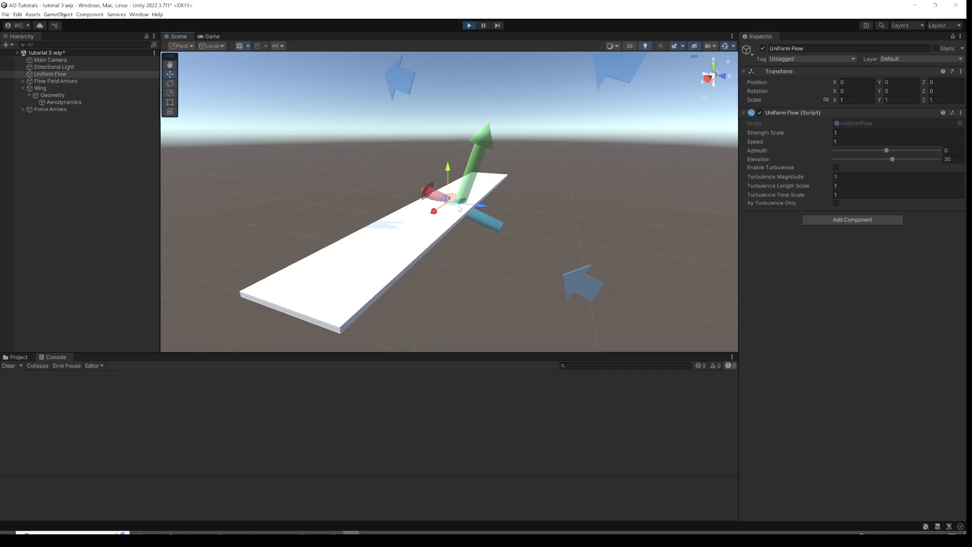
alt+drag(461, 207, 405, 235)
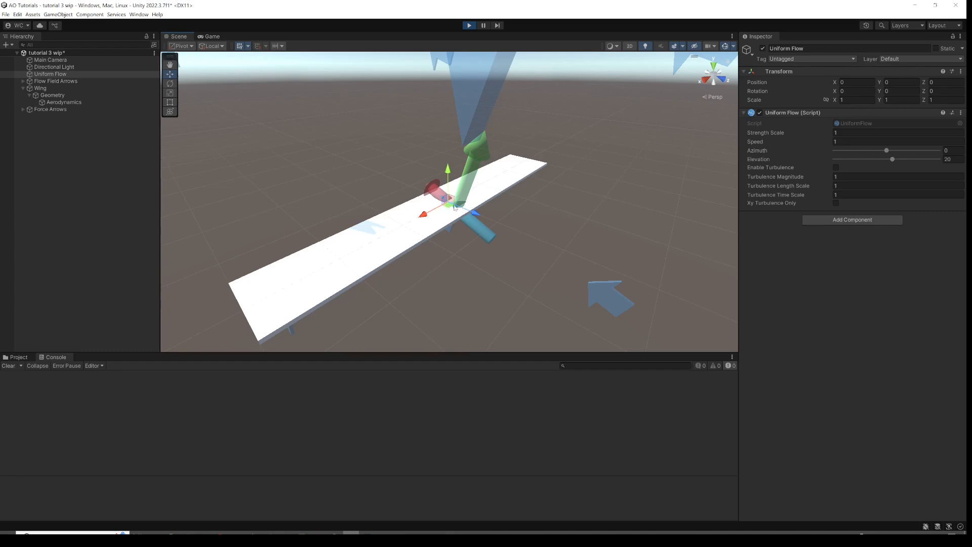
alt+drag(455, 212, 490, 190)
scroll(459, 207, up, 4)
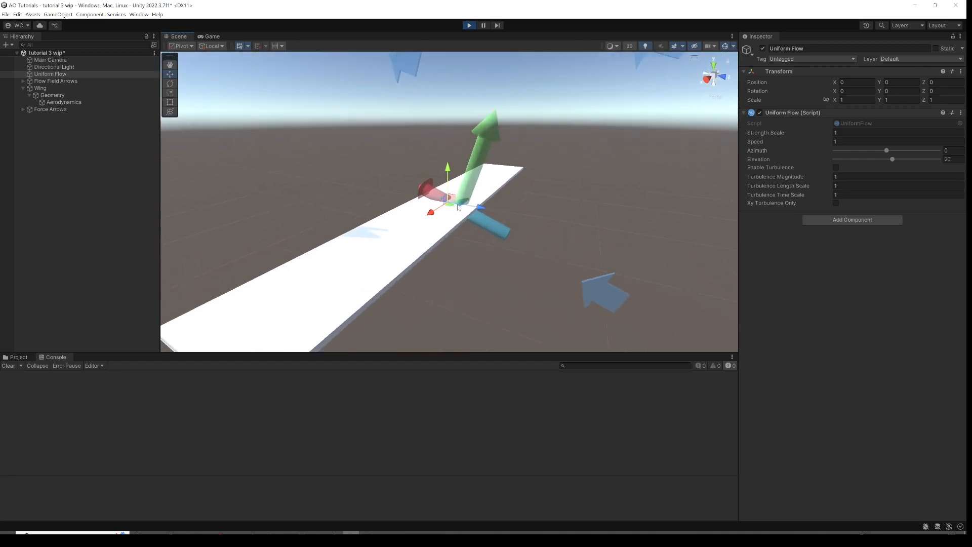
scroll(458, 207, up, 5)
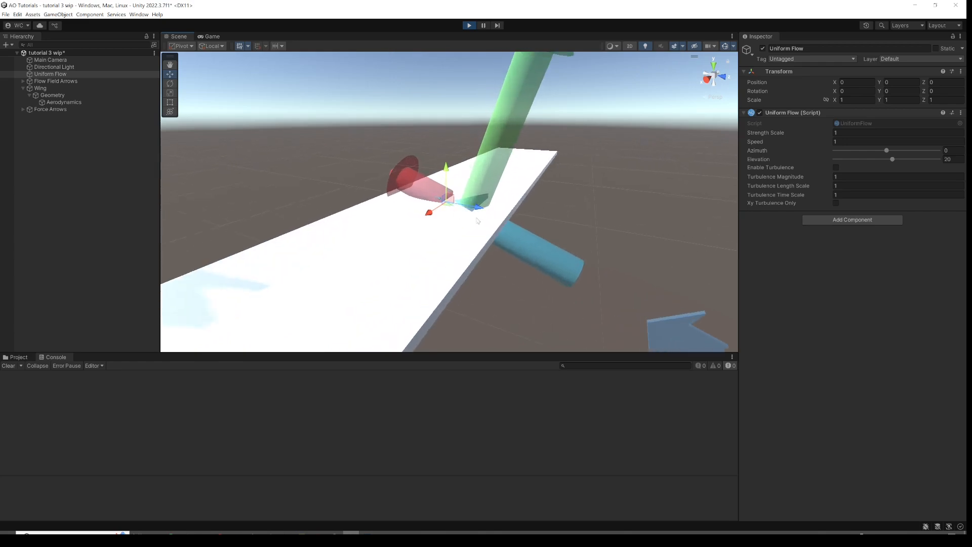
mouse_move(511, 244)
alt+mouse_down()
mouse_move(546, 191)
mouse_move(507, 248)
alt+mouse_up()
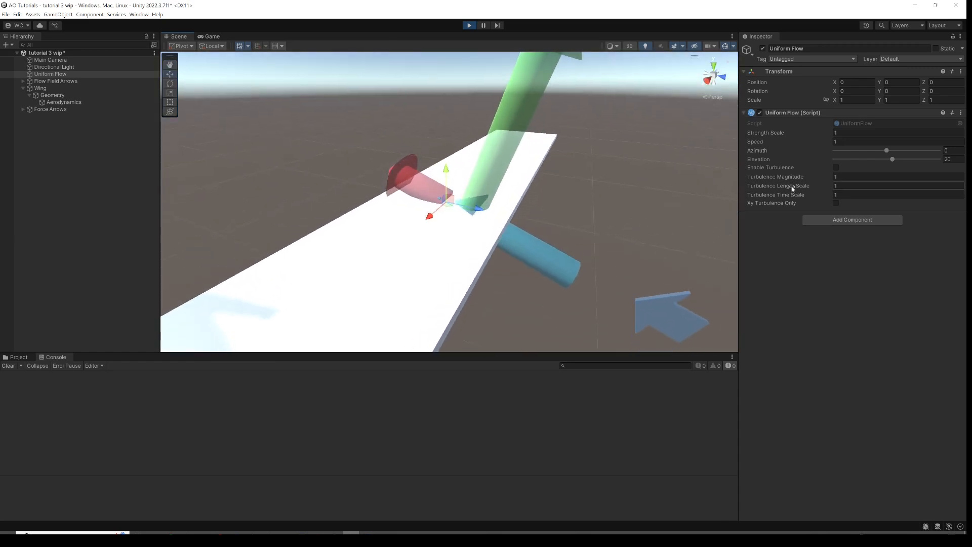
Set the Uniform Flow Elevation to 10 degrees.
click(954, 160)
key(ctrl+a)
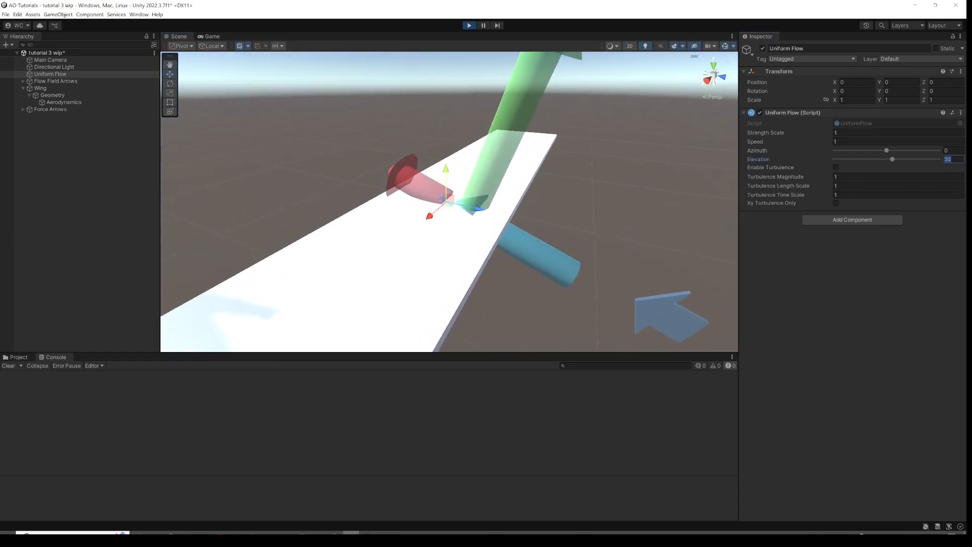
text(10)
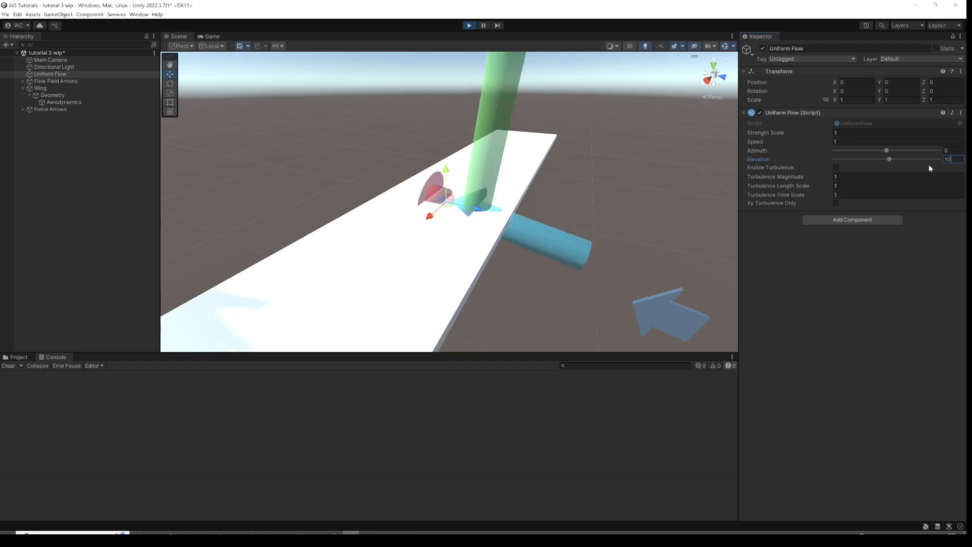
Raise the Uniform Flow Elevation to about 89 degrees.
scroll(502, 220, down, 2)
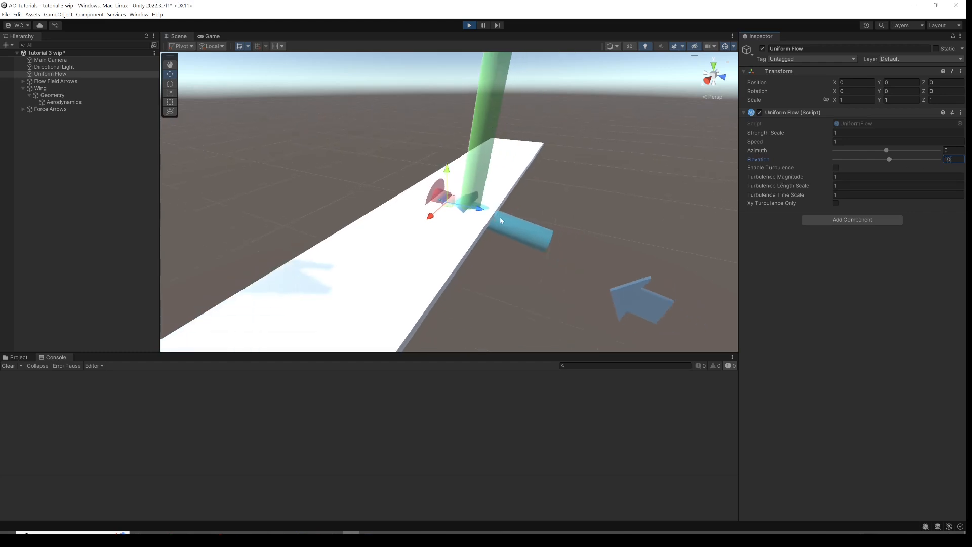
scroll(502, 220, down, 1)
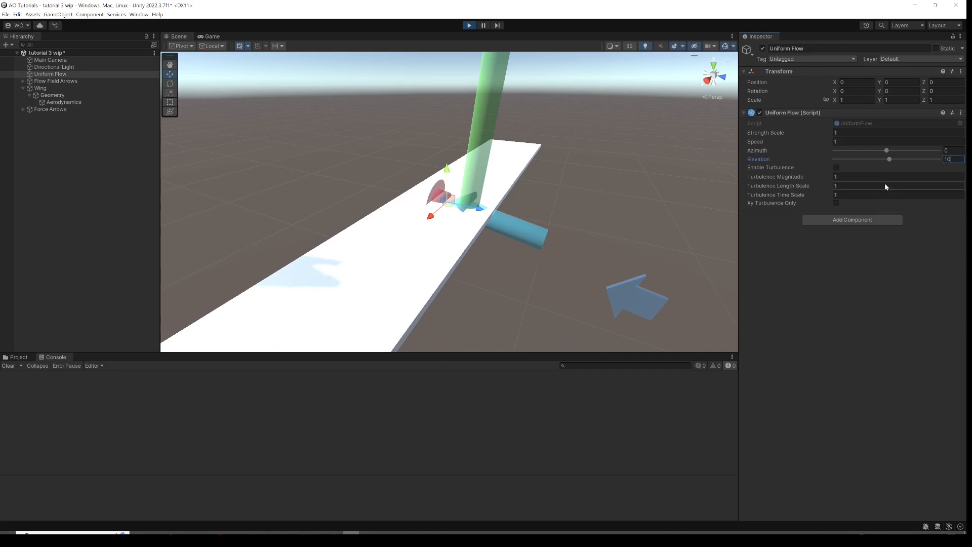
drag(891, 161, 912, 160)
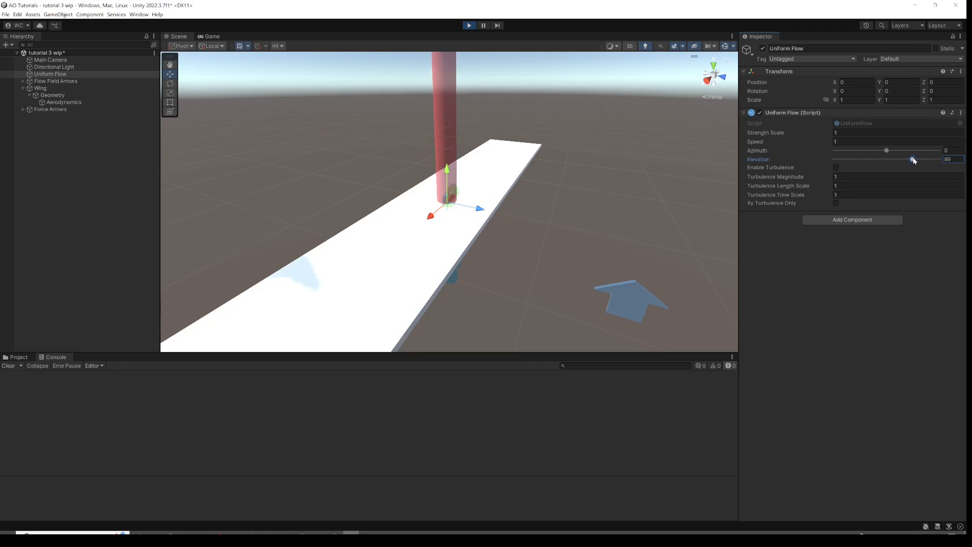
alt+drag(518, 223, 504, 195)
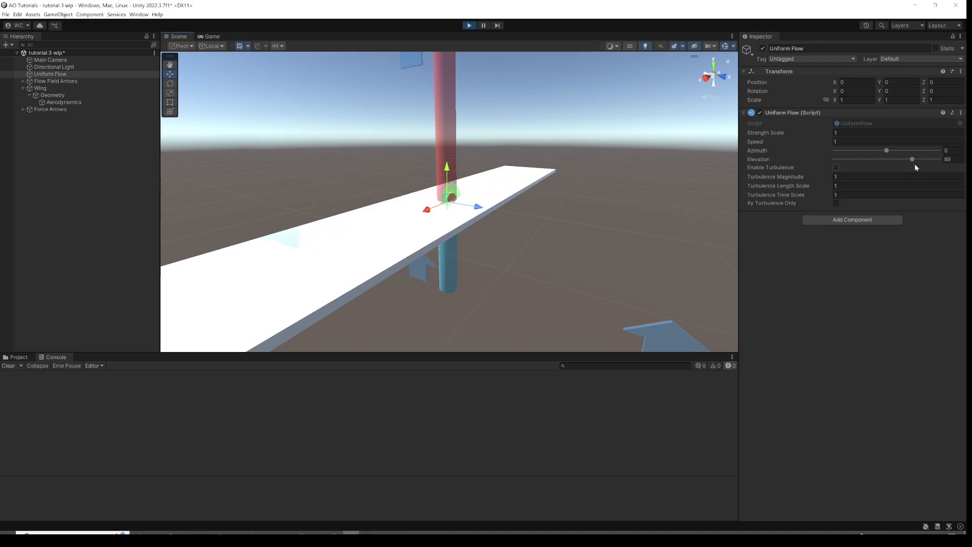
Raise the Uniform Flow Elevation further to about 159 degrees.
click(914, 159)
drag(920, 161, 935, 160)
alt+drag(558, 186, 466, 201)
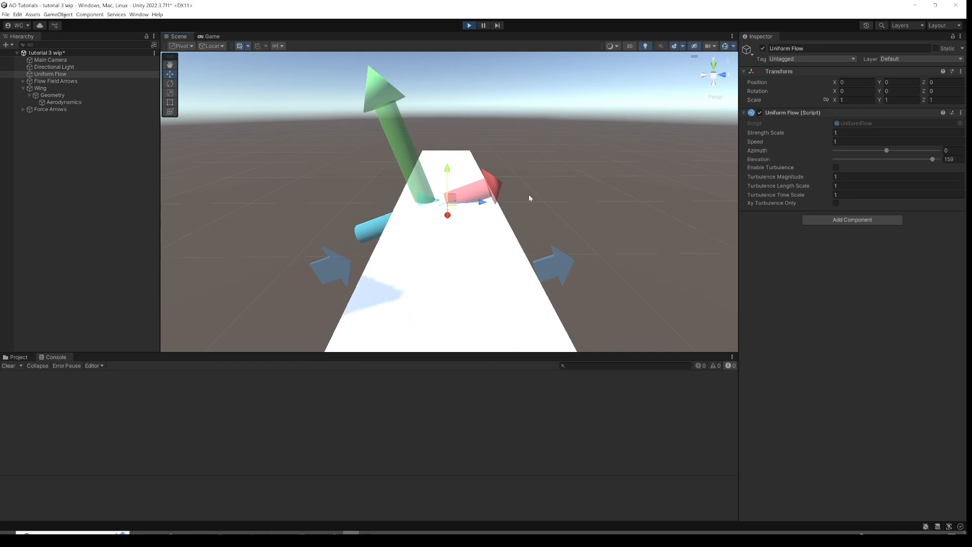
alt+drag(588, 191, 489, 215)
scroll(489, 214, down, 4)
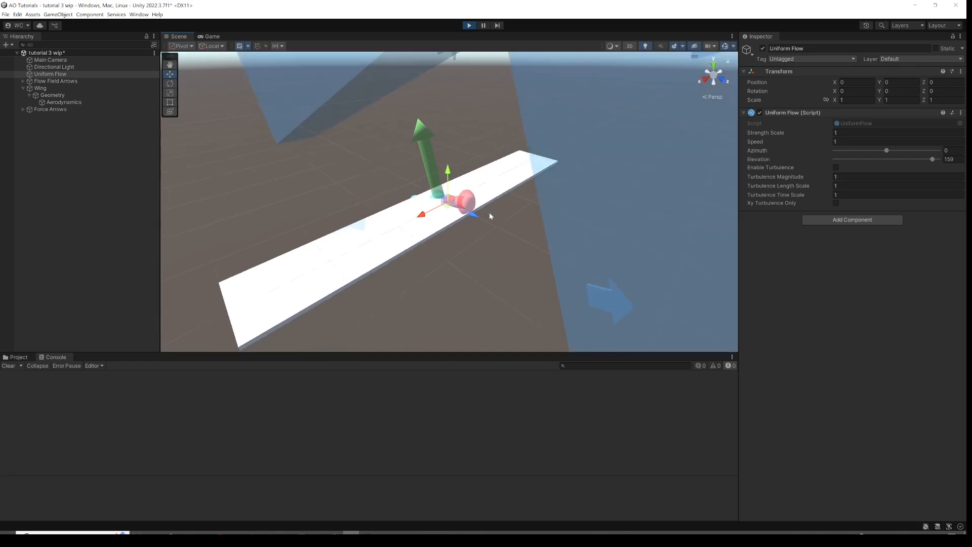
Set the Uniform Flow Elevation to 20 degrees.
scroll(470, 247, up, 1)
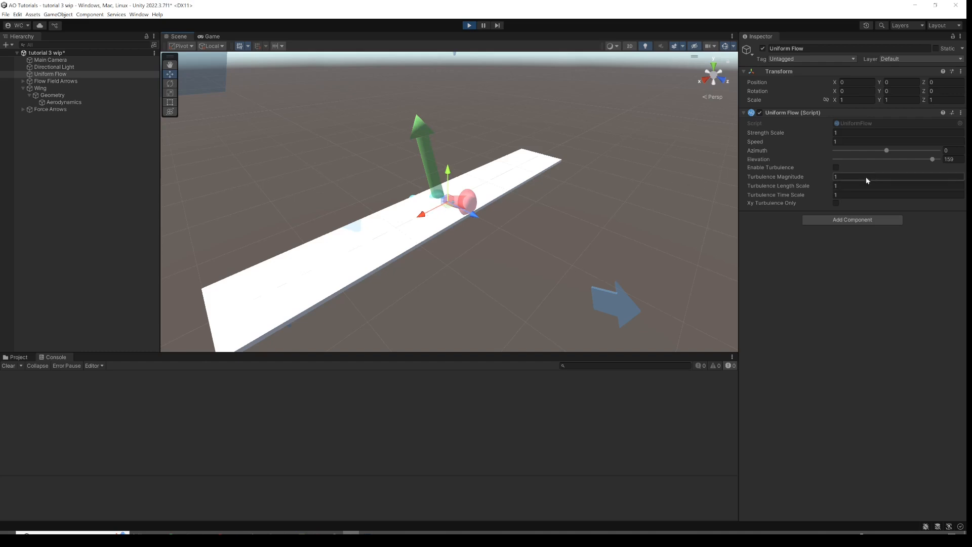
click(949, 159)
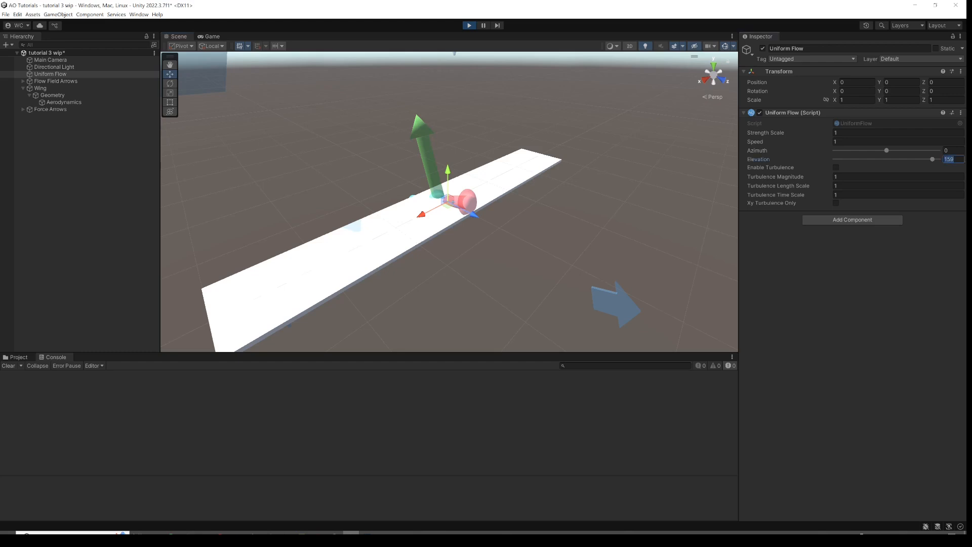
text(20)
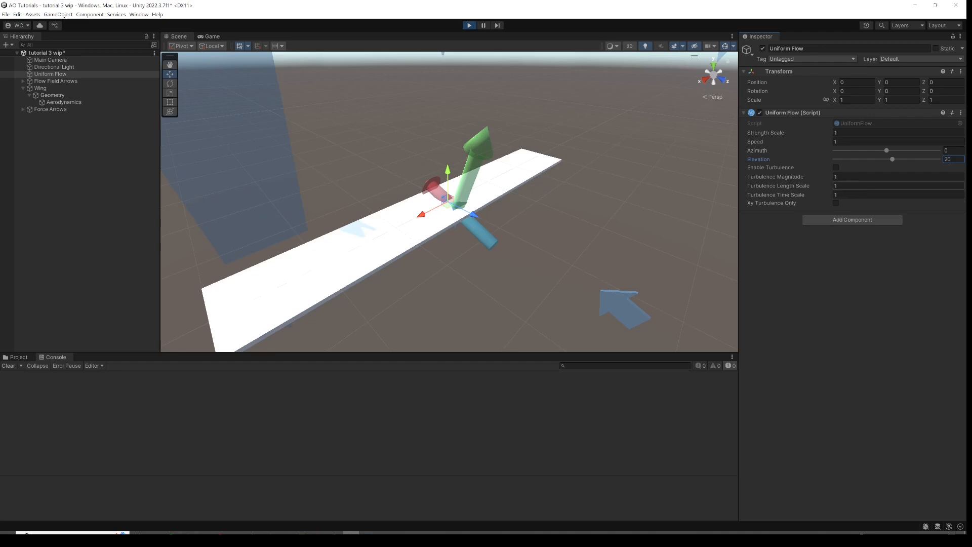
Set the Uniform Flow Azimuth to about 95 degrees and orbit around the wing to inspect the forces.
drag(887, 152, 915, 150)
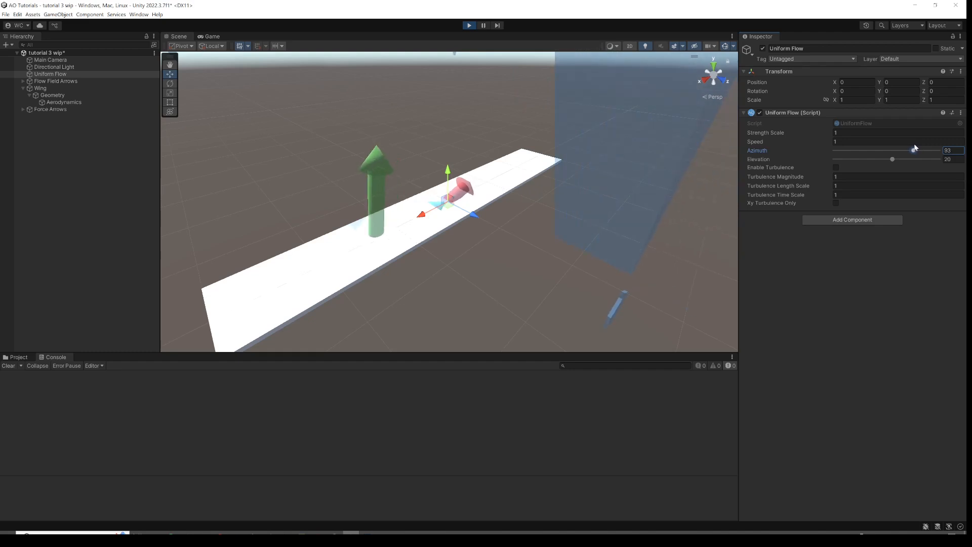
alt+drag(503, 186, 238, 188)
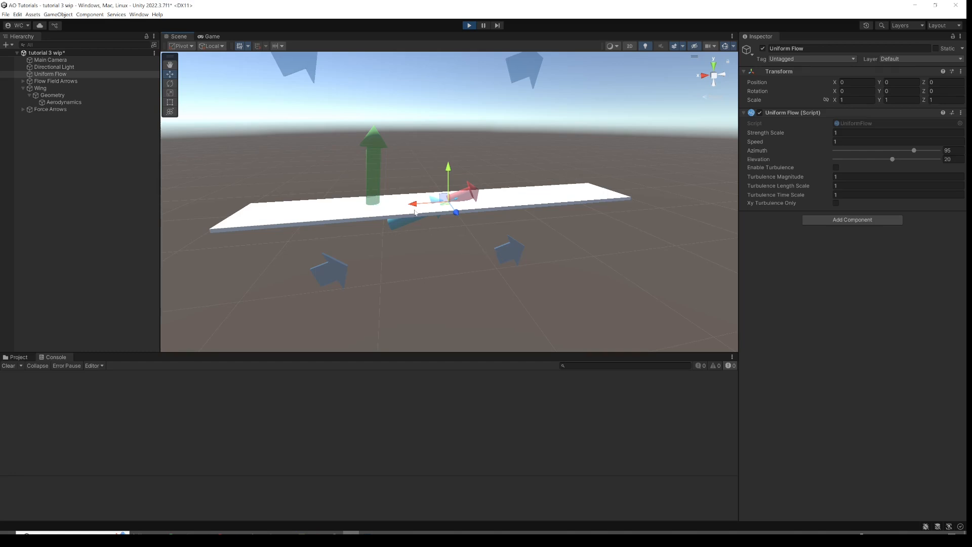
alt+drag(671, 188, 575, 230)
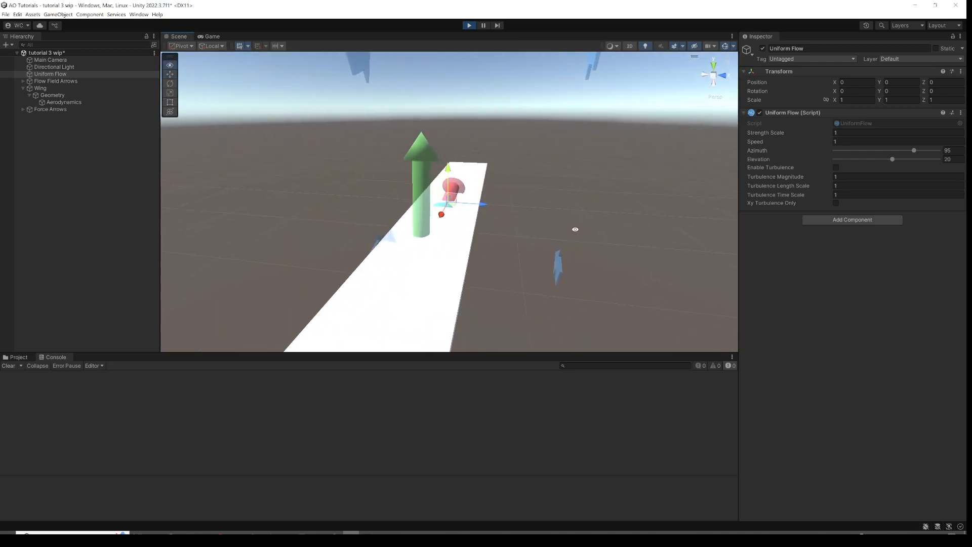
Stop Play mode.
click(469, 25)
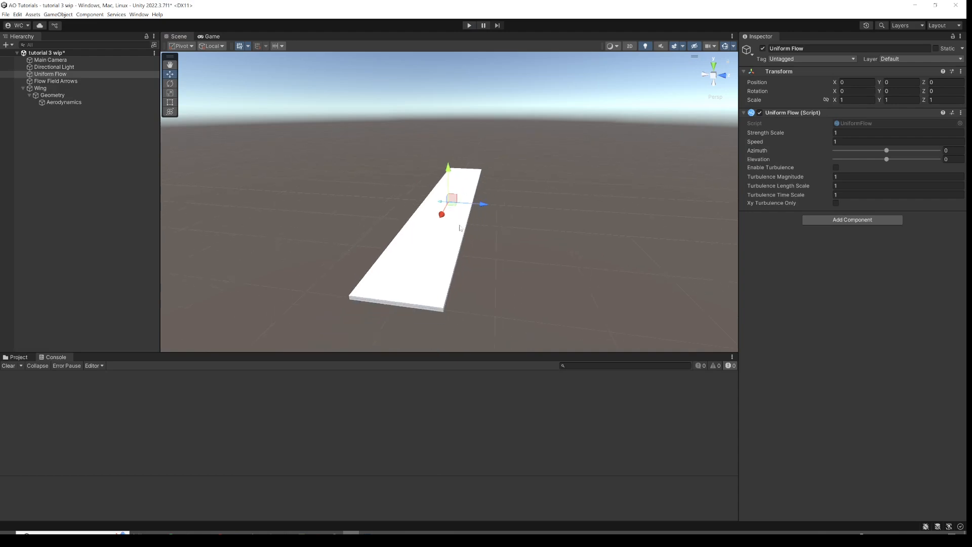
alt+drag(451, 240, 471, 241)
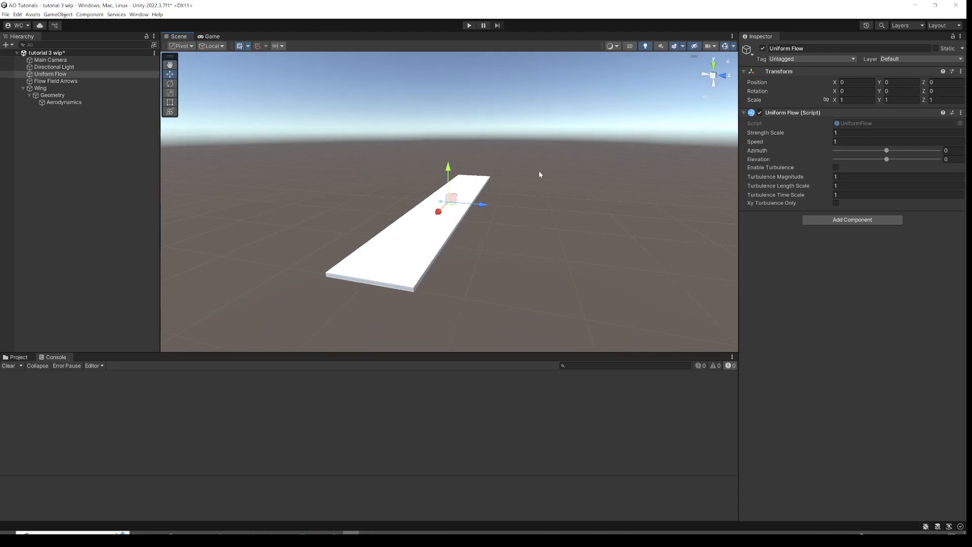
mouse_move(433, 234)
alt+mouse_down()
mouse_move(476, 230)
mouse_move(447, 229)
alt+mouse_up()
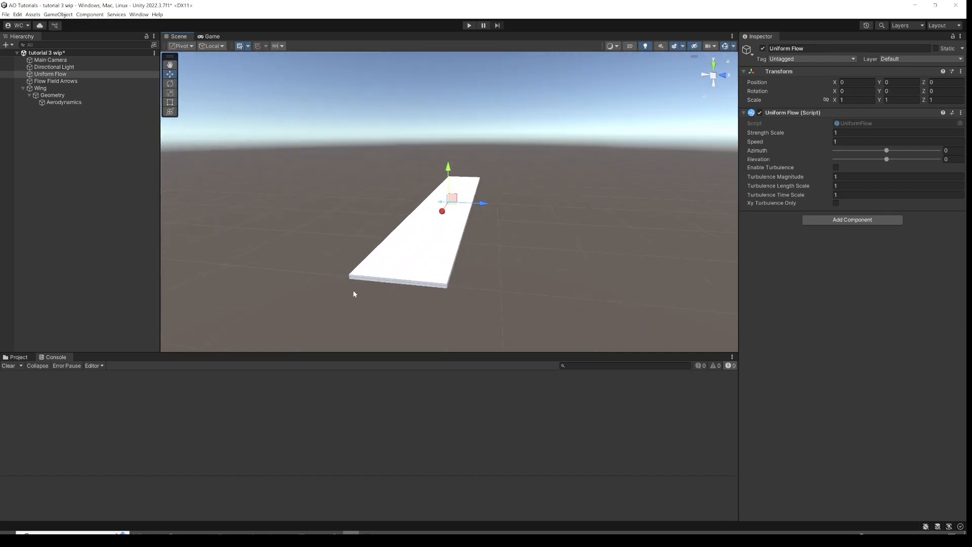
Add a Control Surface component to the wing's Aerodynamics object and set its Surface Chord Ratio to about 0.204.
click(76, 102)
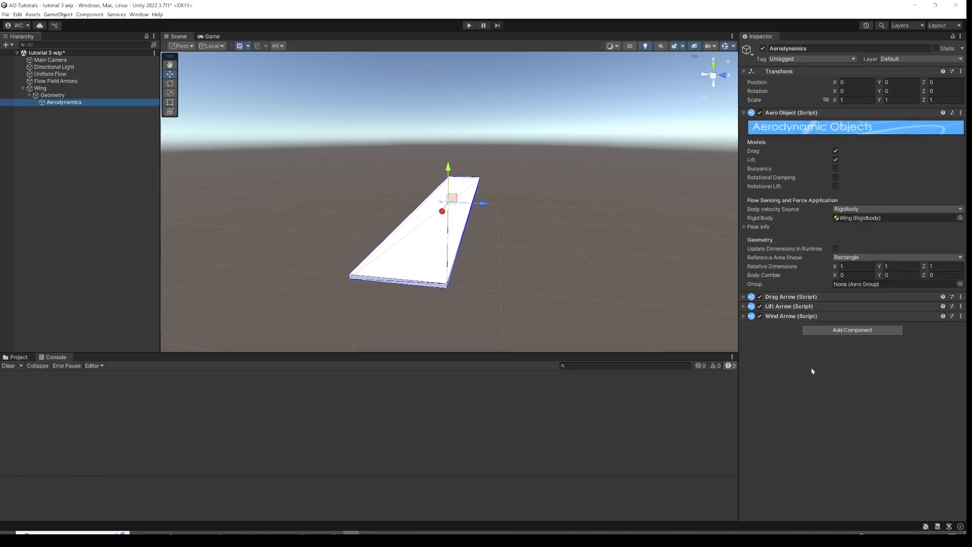
click(831, 331)
text(con)
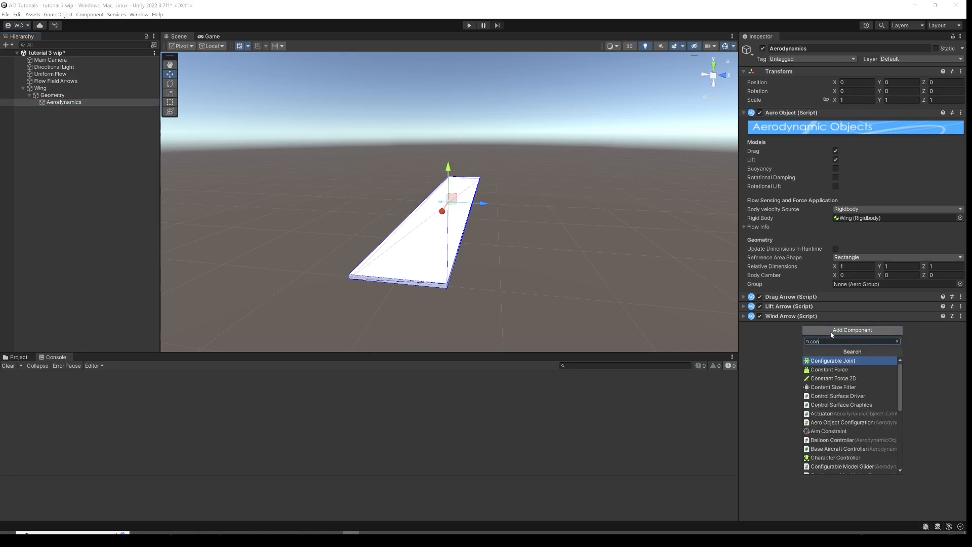
text(trolsu)
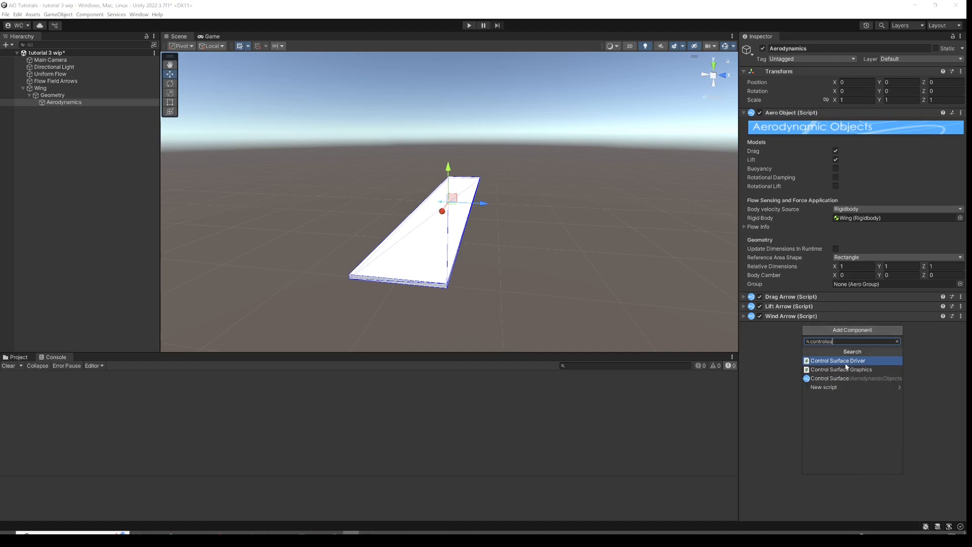
click(830, 379)
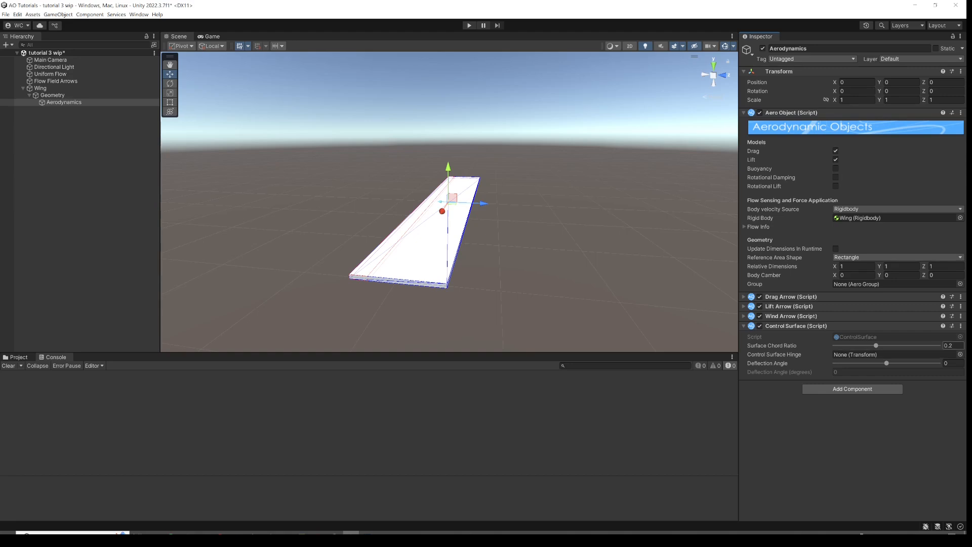
mouse_move(877, 347)
mouse_down()
mouse_move(947, 338)
mouse_move(861, 333)
mouse_move(880, 334)
mouse_up()
Add a Control Surface Graphics component to the Aerodynamics object and update it.
click(829, 390)
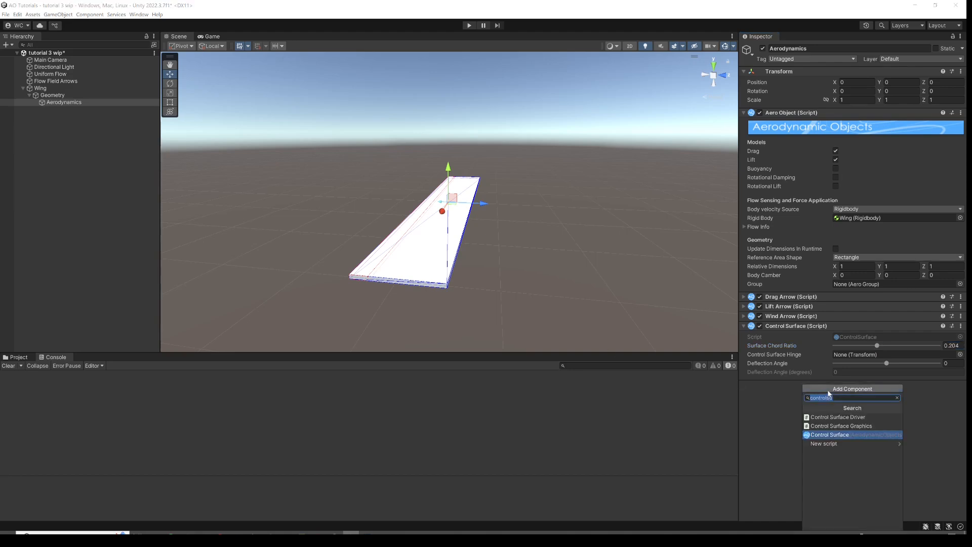
click(851, 430)
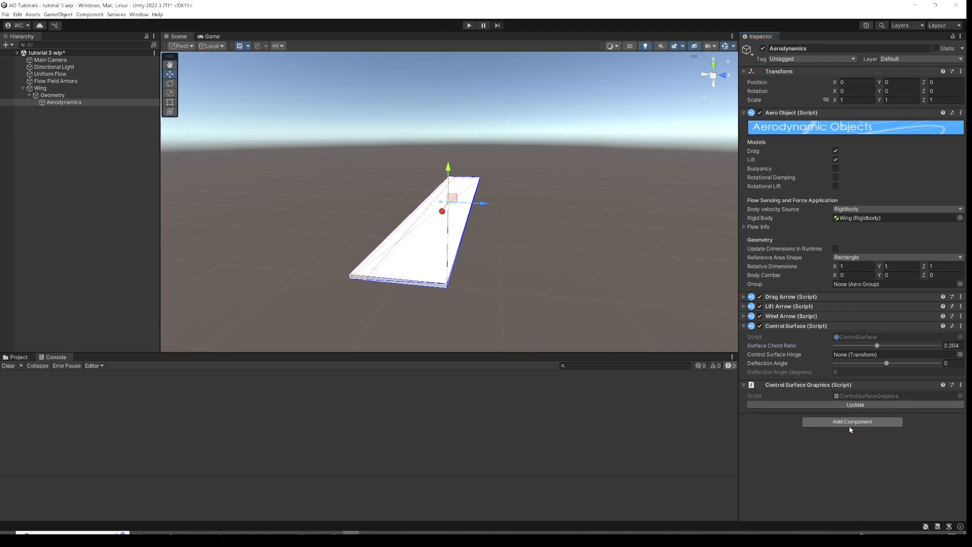
click(818, 405)
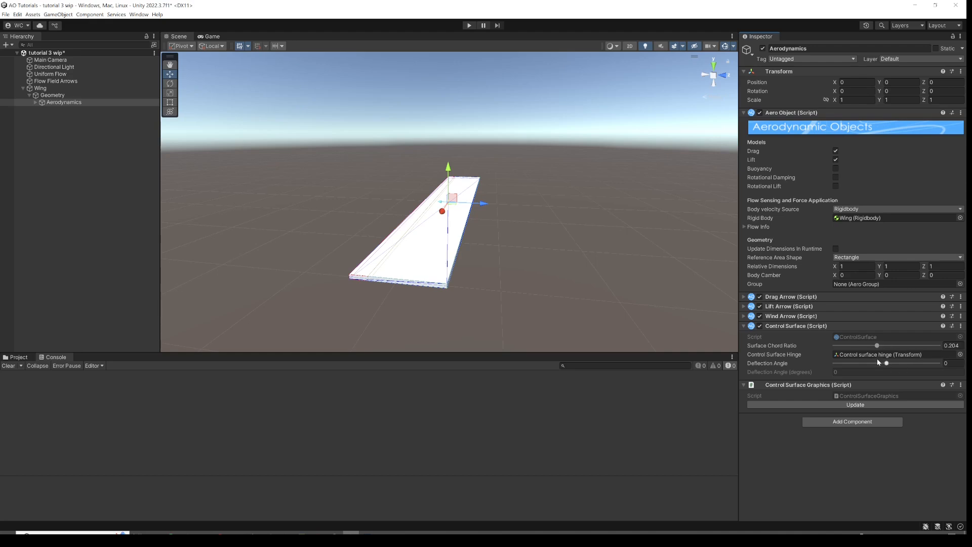
Set the Deflection Angle to about 0.467 and update the control surface graphics.
click(913, 363)
click(880, 404)
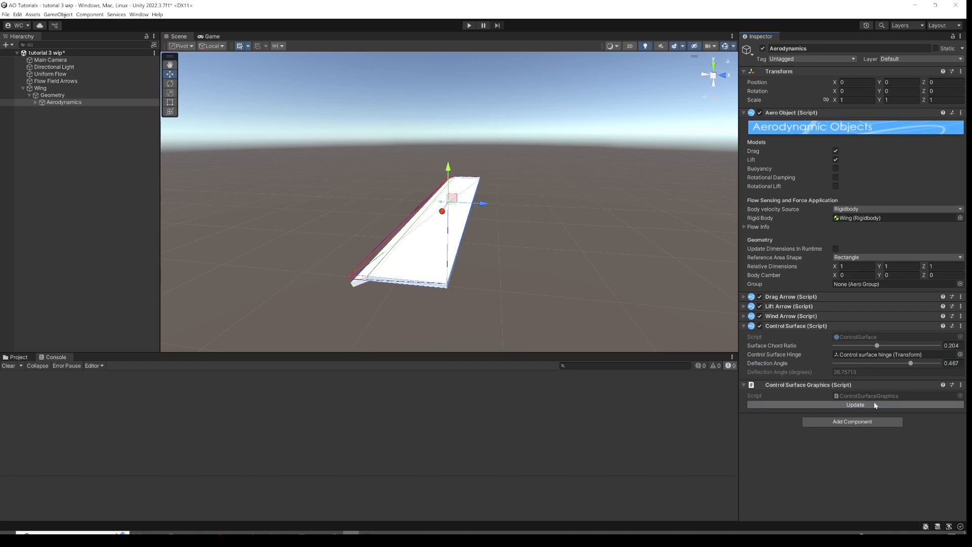
alt+drag(490, 264, 590, 308)
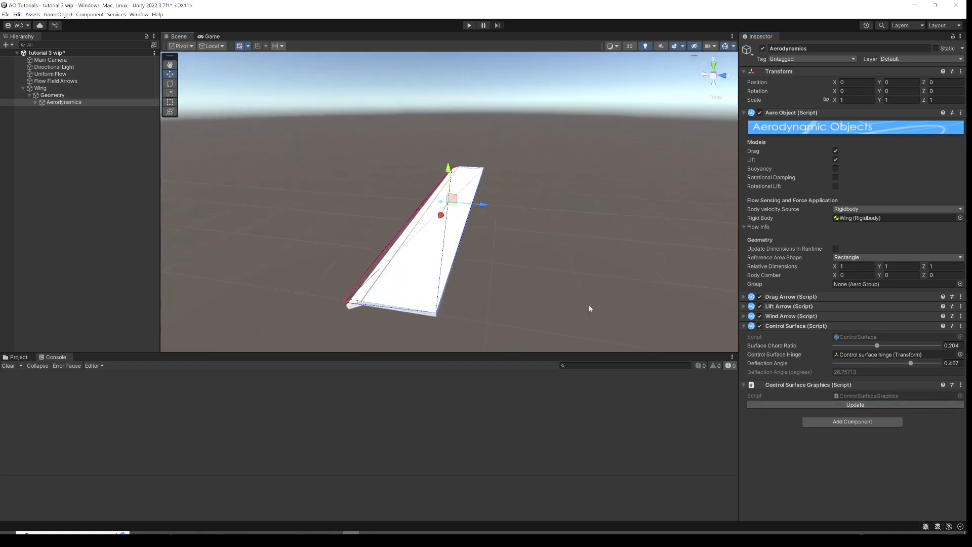
Set the Deflection Angle back to 0 and update the control surface graphics.
click(959, 364)
text(0)
click(872, 404)
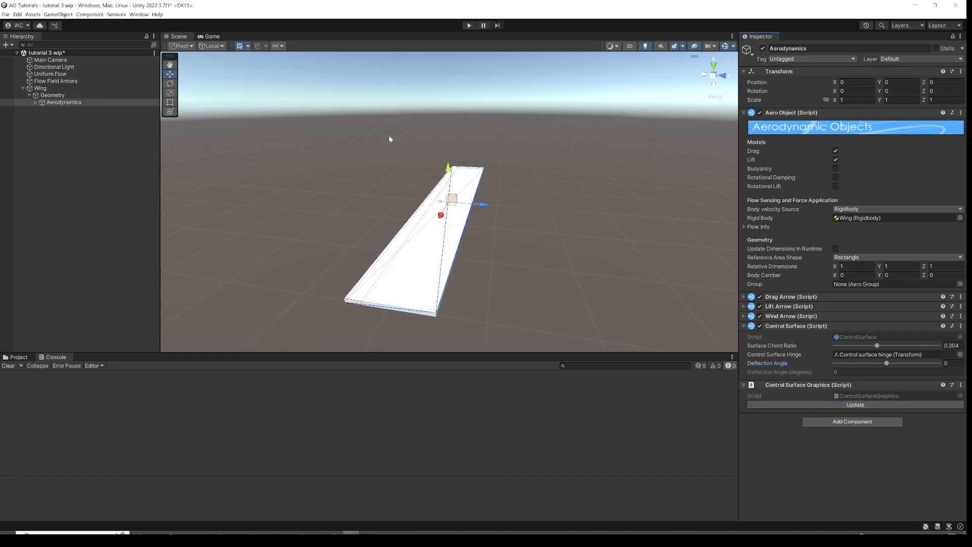
Open the Uniform Flow component's properties in a separate floating window.
click(81, 76)
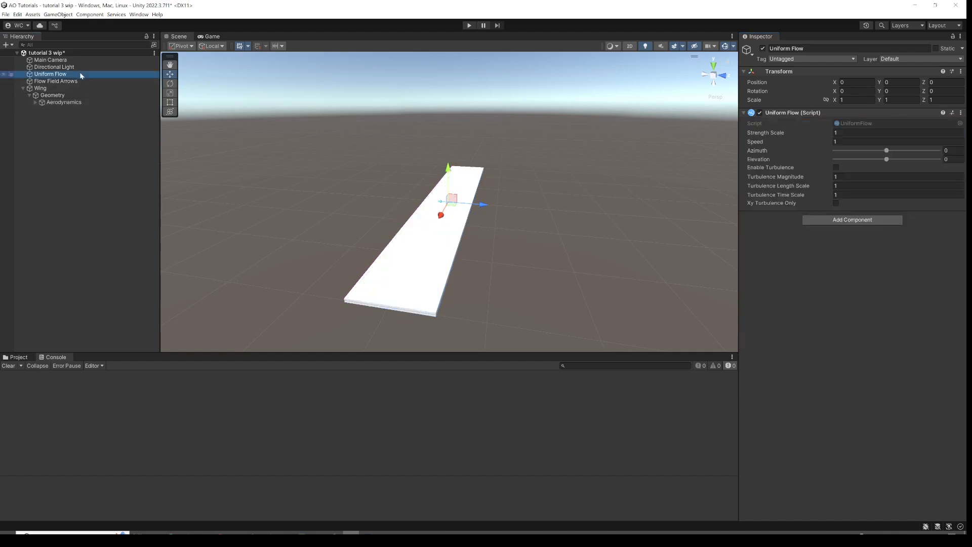
right_click(935, 113)
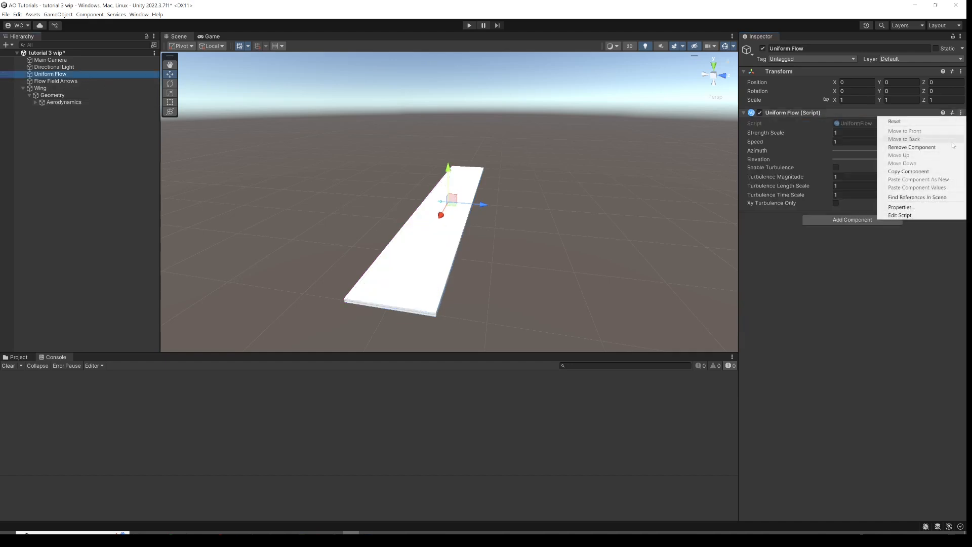
click(923, 208)
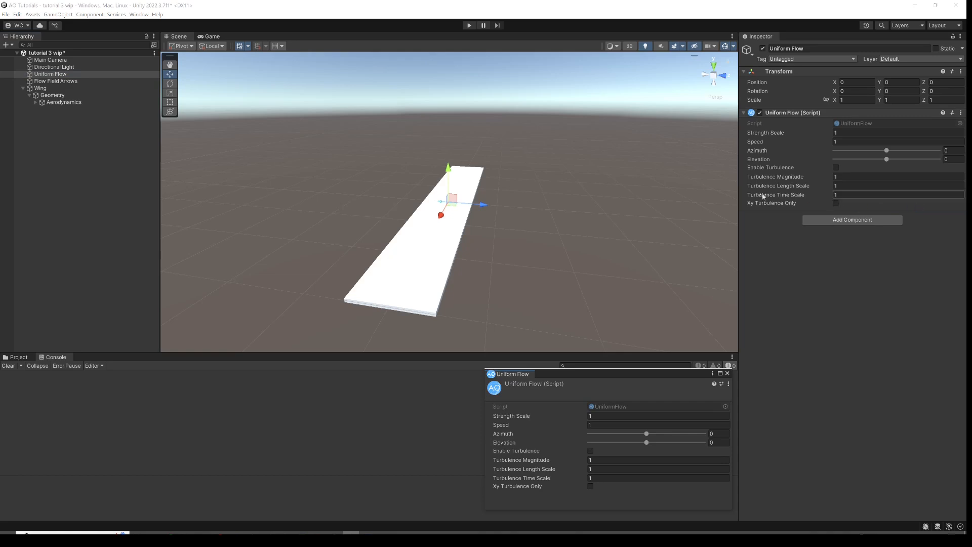
Enter Play mode and set the wing's control surface Deflection Angle to about 0.298.
click(469, 25)
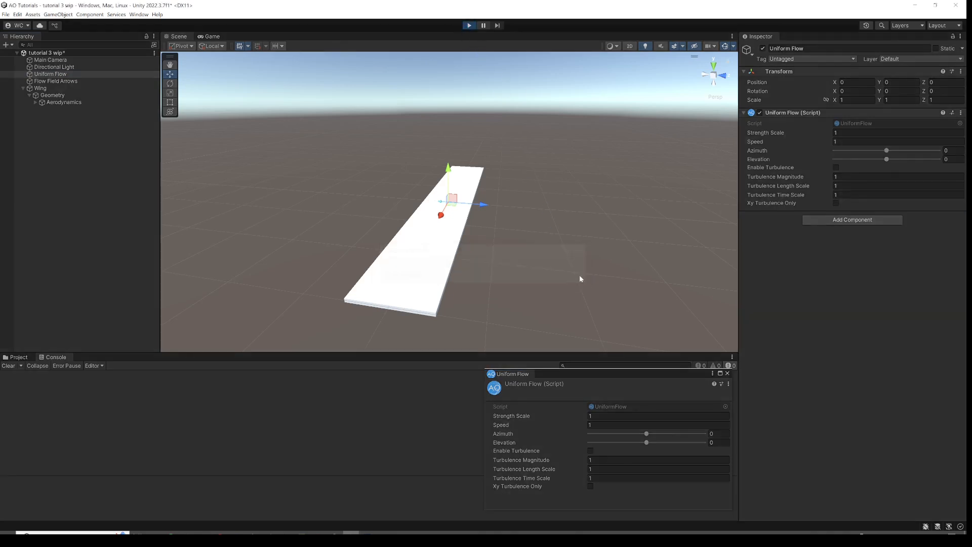
alt+drag(504, 245, 521, 211)
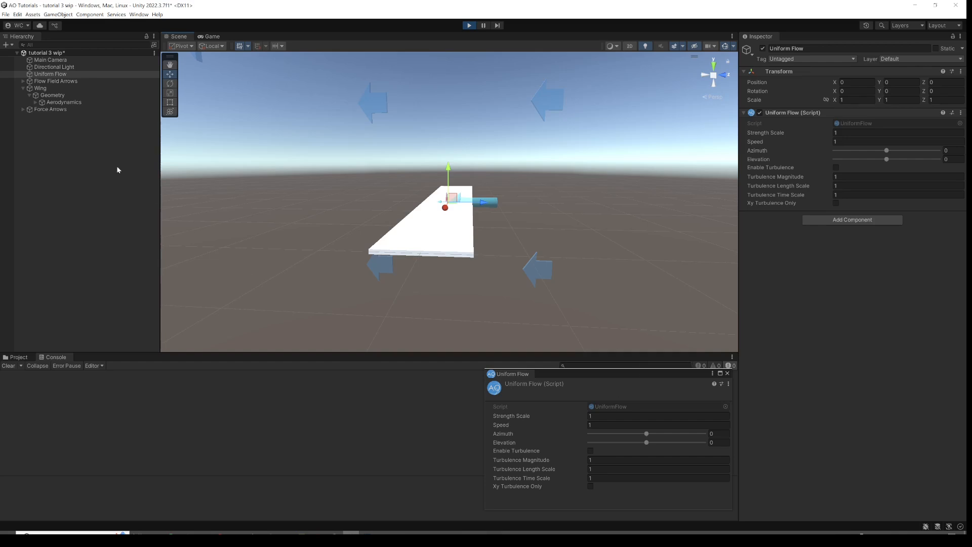
click(61, 103)
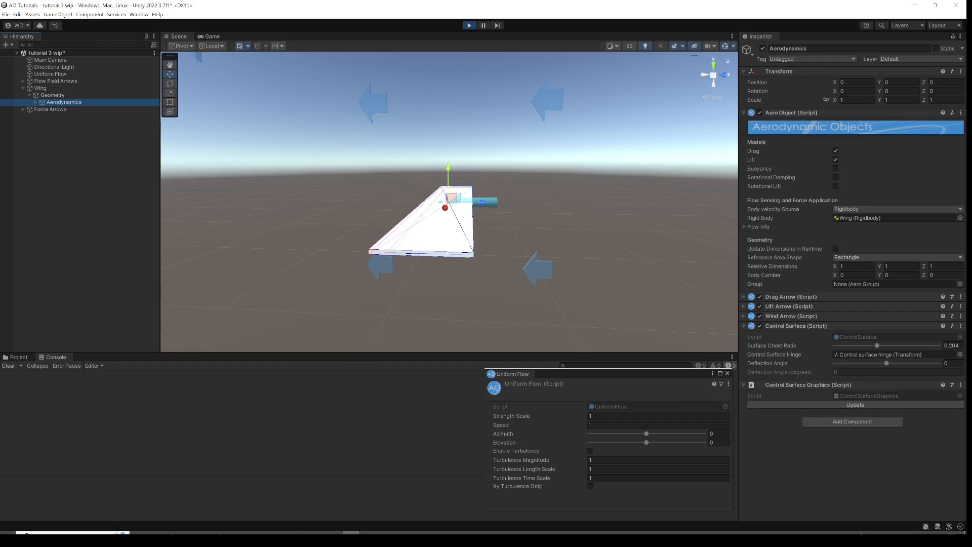
mouse_move(888, 364)
mouse_down()
mouse_move(916, 362)
mouse_move(898, 357)
mouse_up()
drag(891, 357, 905, 331)
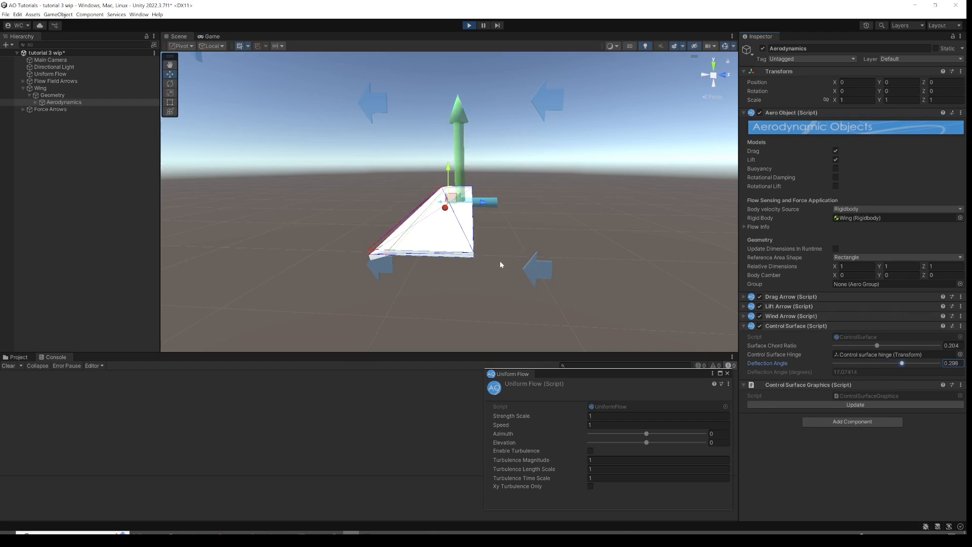
Increase the control surface Deflection Angle to about 0.596.
alt+drag(464, 205, 464, 234)
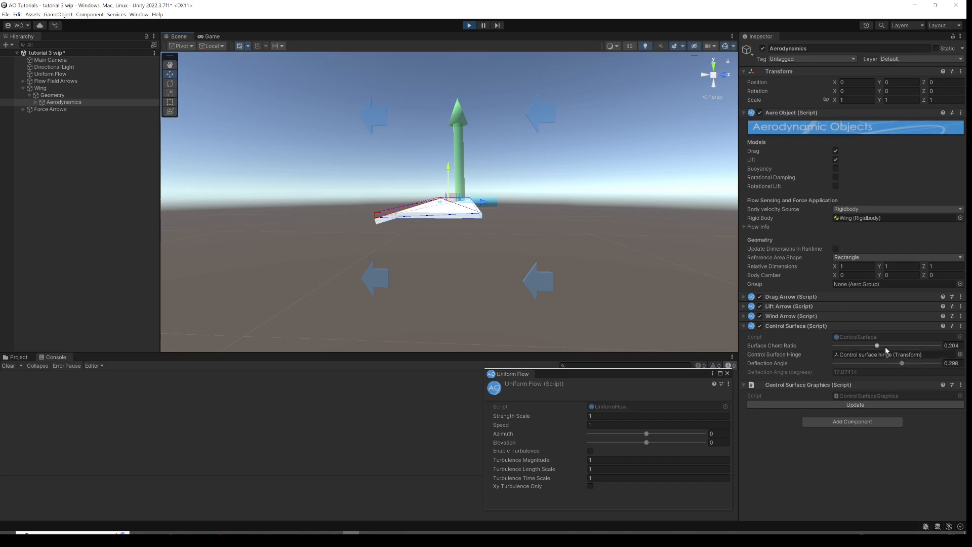
drag(902, 363, 917, 363)
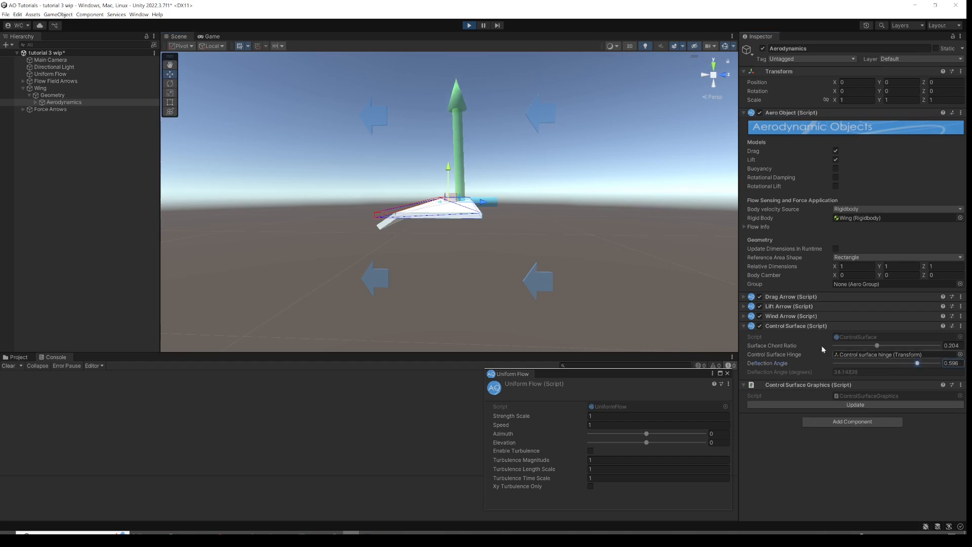